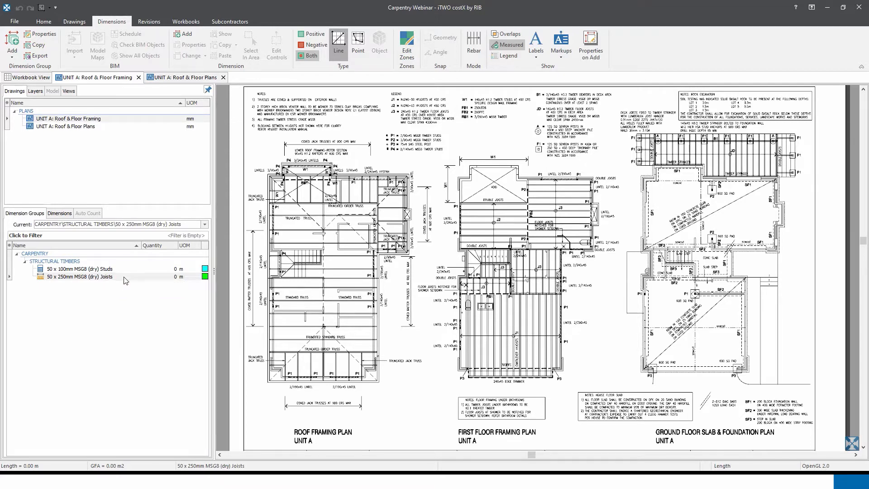
Step: Select the 50 x 250mm MSG8 (dry) Joists group and examine the joist legend and the first floor framing plan
{"action": "left_click", "coordinate": [124, 277]}
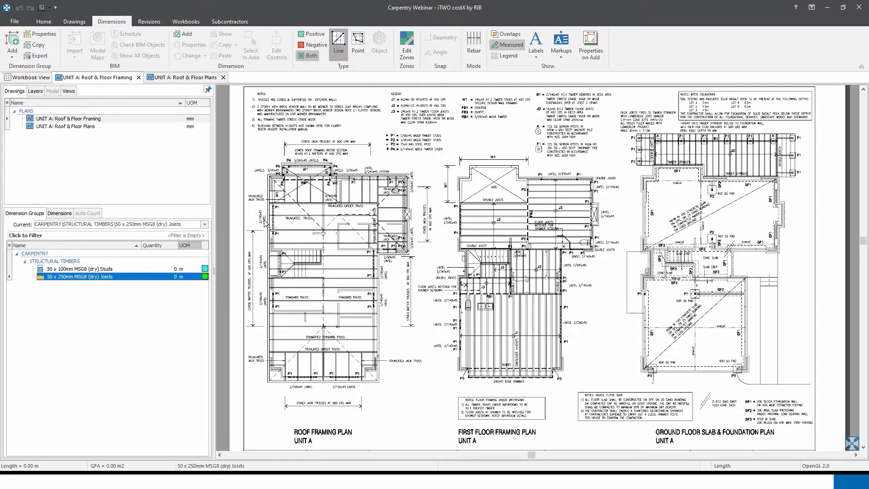
{"action": "left_click", "coordinate": [409, 105]}
{"action": "scroll", "coordinate": [414, 111], "scroll_direction": "up", "scroll_amount": 3}
{"action": "scroll", "coordinate": [419, 113], "scroll_direction": "up", "scroll_amount": 2}
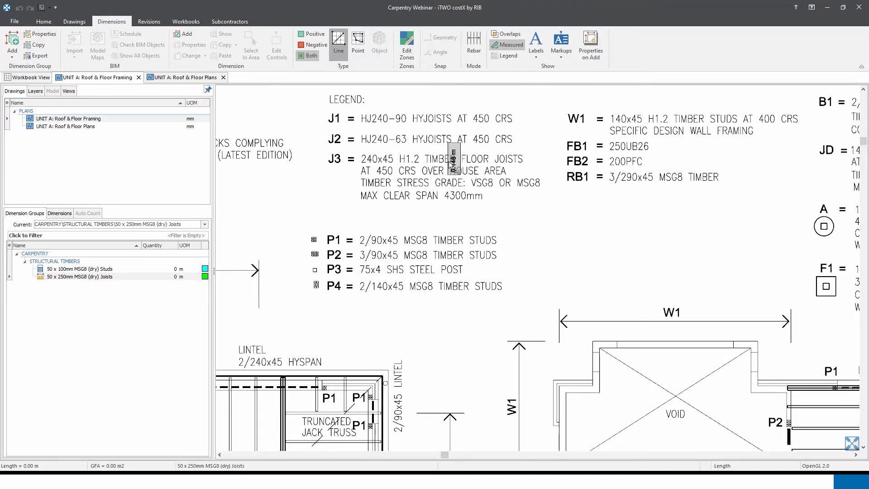
{"action": "scroll", "coordinate": [394, 158], "scroll_direction": "down", "scroll_amount": 2}
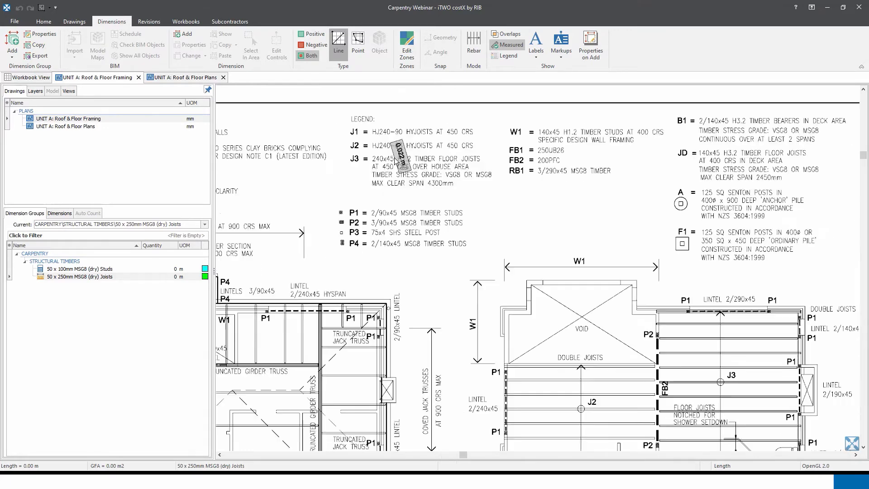
{"action": "scroll", "coordinate": [395, 157], "scroll_direction": "down", "scroll_amount": 2}
{"action": "left_click_drag", "start_coordinate": [394, 158], "coordinate": [380, 85]}
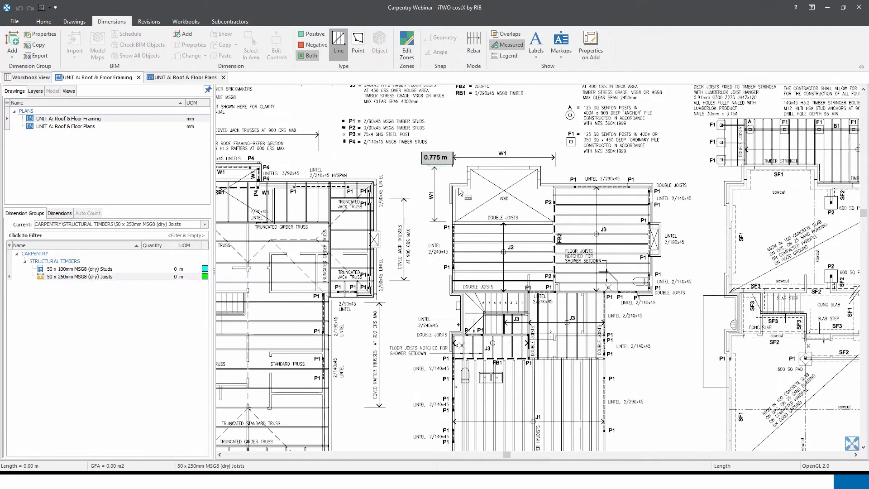
{"action": "left_click_drag", "start_coordinate": [507, 251], "coordinate": [482, 171]}
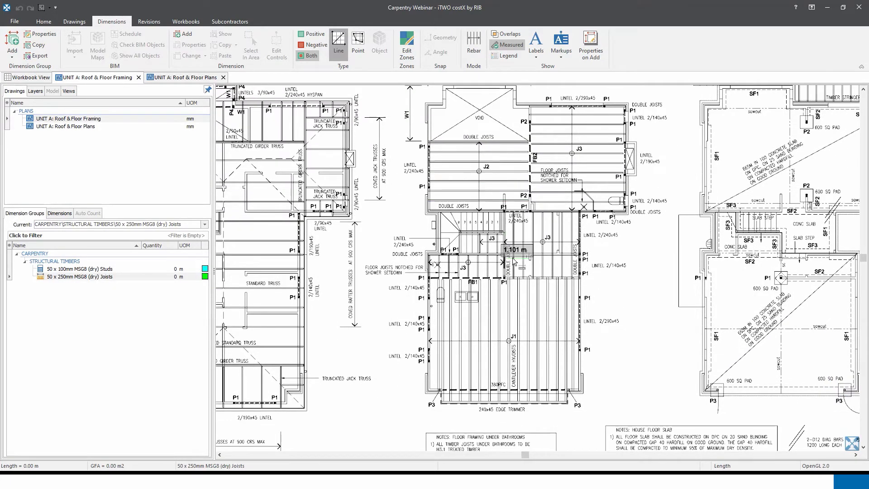
{"action": "scroll", "coordinate": [514, 262], "scroll_direction": "up", "scroll_amount": 2}
{"action": "left_click_drag", "start_coordinate": [478, 266], "coordinate": [469, 222]}
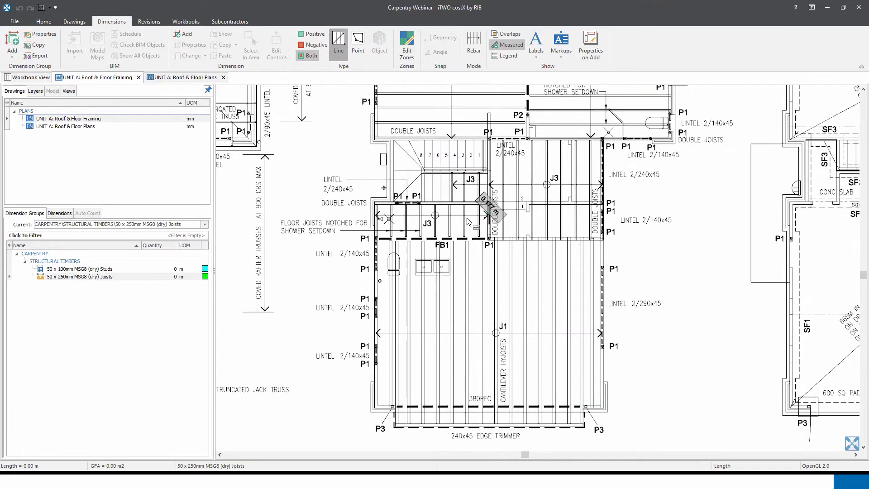
Step: Inspect the J1 cantilever hyjoists area in the lower part of the first floor framing plan
{"action": "left_click", "coordinate": [65, 276]}
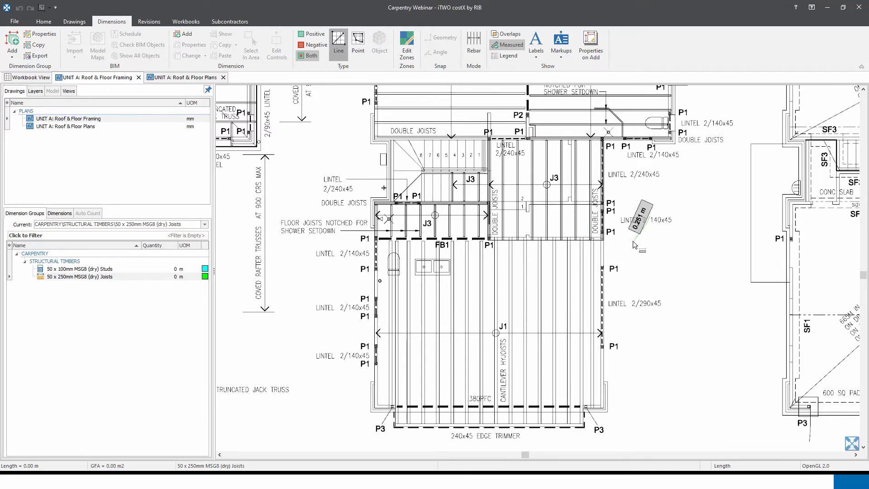
{"action": "scroll", "coordinate": [633, 244], "scroll_direction": "down", "scroll_amount": 2}
{"action": "left_click_drag", "start_coordinate": [633, 241], "coordinate": [607, 292]}
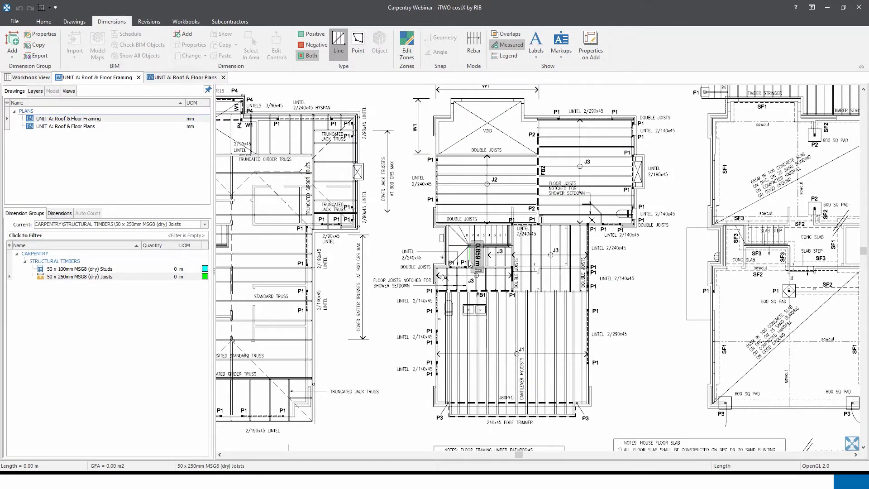
{"action": "left_click", "coordinate": [113, 276]}
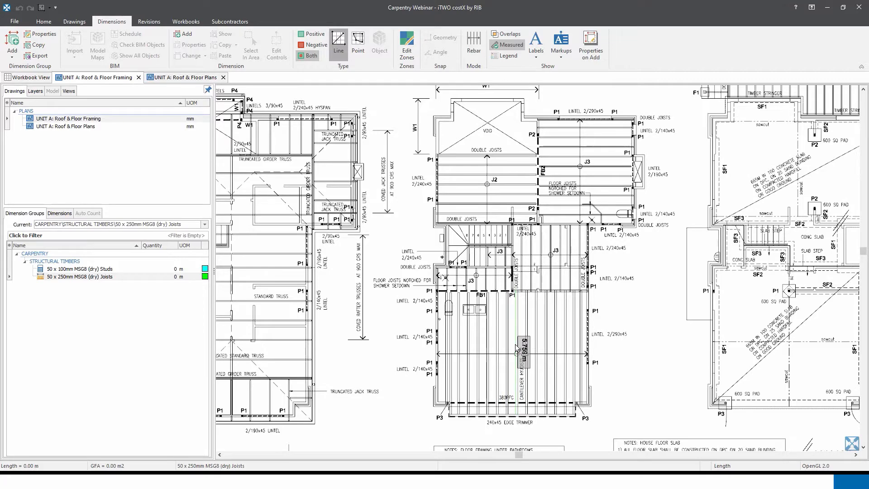
{"action": "scroll", "coordinate": [516, 349], "scroll_direction": "up", "scroll_amount": 1}
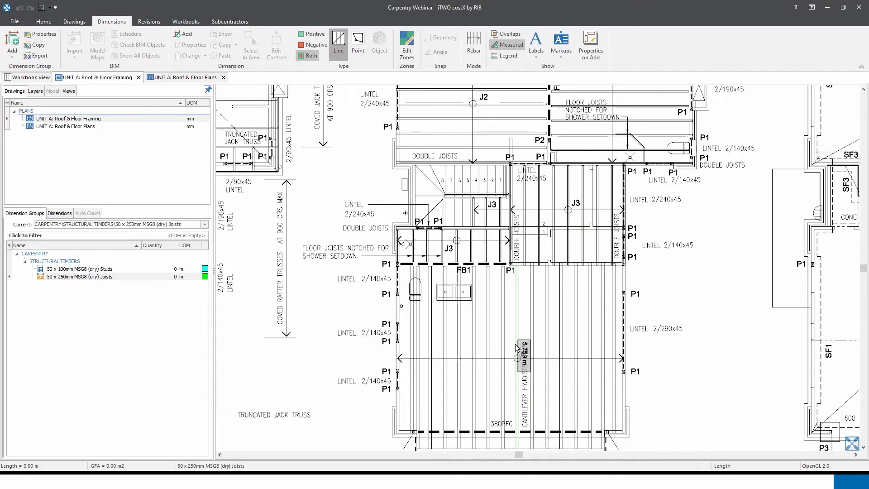
{"action": "scroll", "coordinate": [516, 316], "scroll_direction": "up", "scroll_amount": 2}
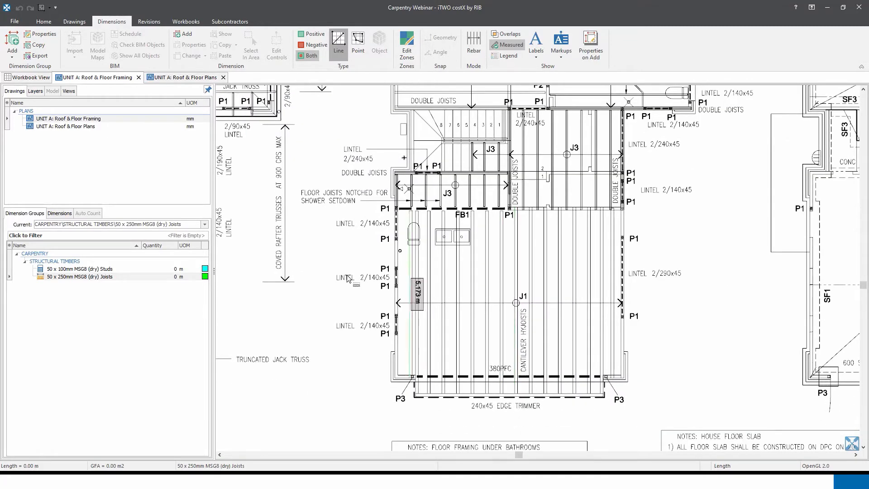
Step: Open the properties of the 50 x 250mm MSG8 (dry) Joists group and review its custom quantities and measured dimension expressions through Oversize
{"action": "left_click", "coordinate": [118, 277]}
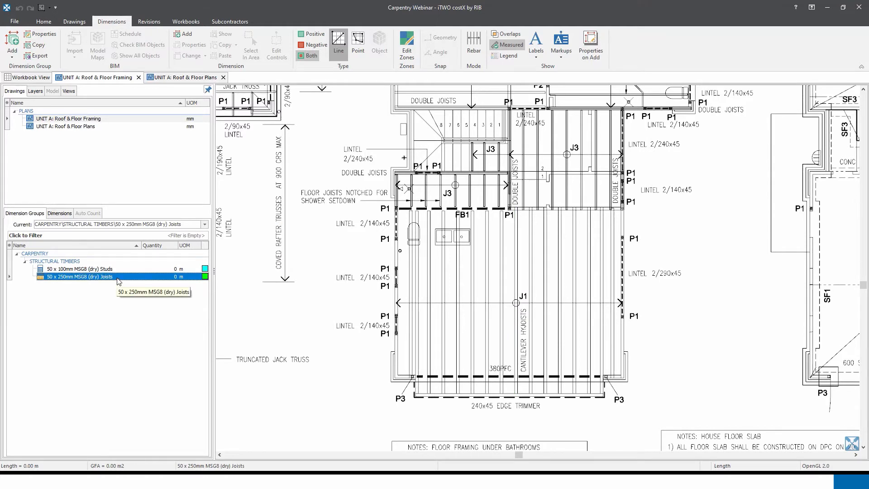
{"action": "double_click", "coordinate": [117, 278]}
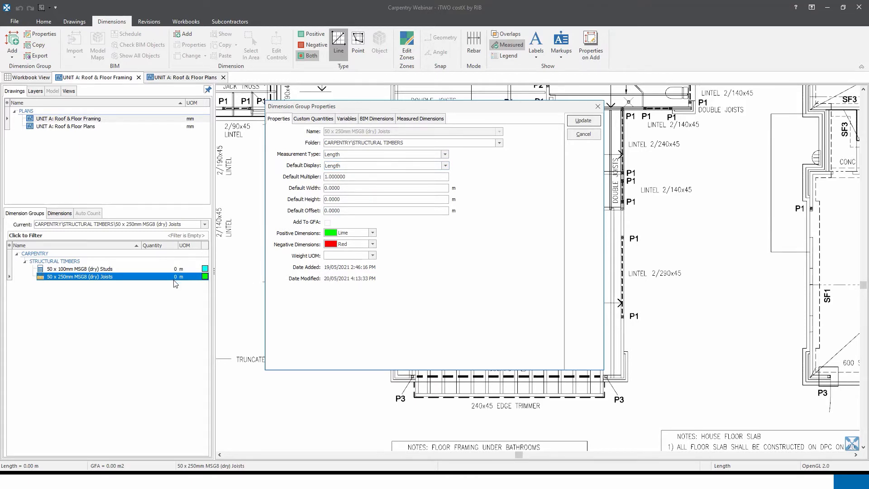
{"action": "left_click", "coordinate": [314, 119]}
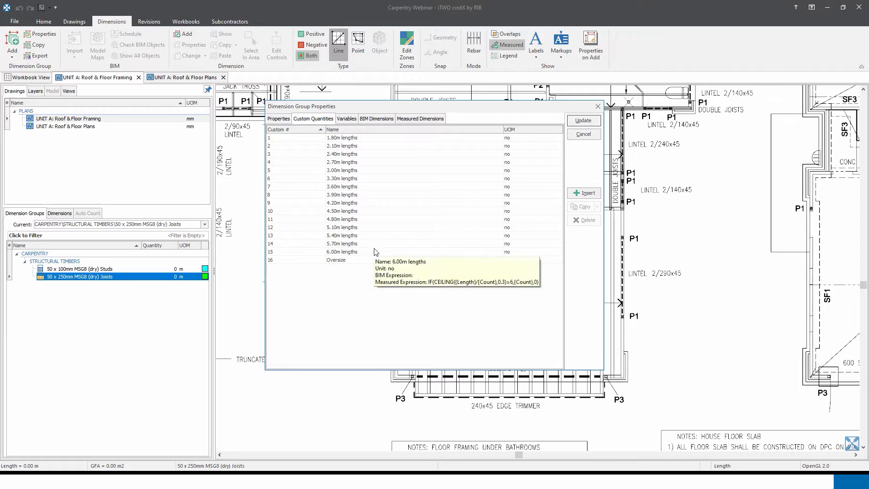
{"action": "mouse_move", "coordinate": [346, 143]}
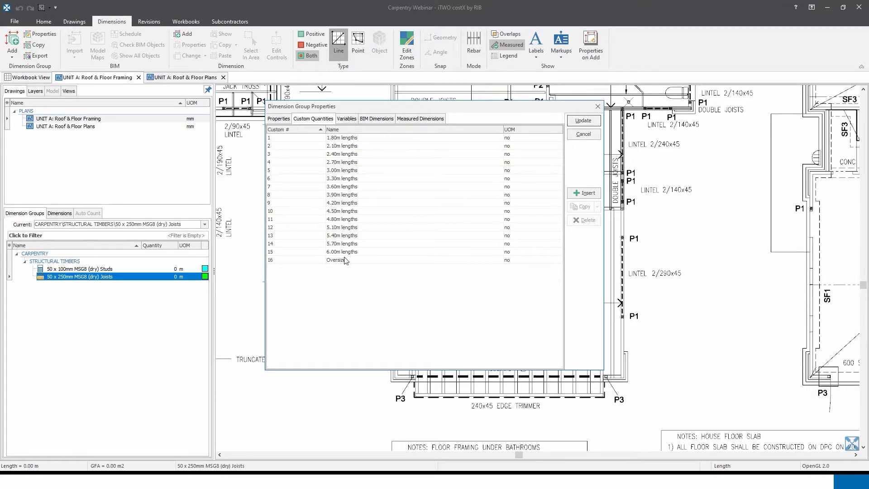
{"action": "mouse_move", "coordinate": [347, 255]}
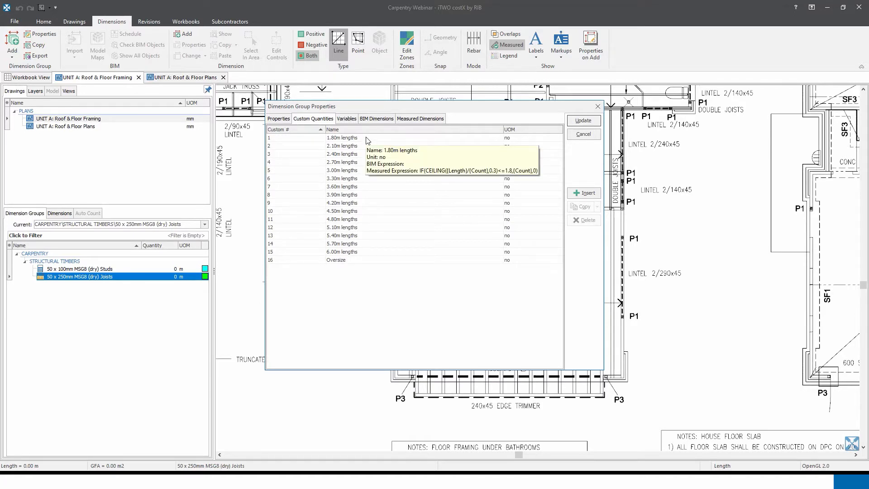
{"action": "mouse_move", "coordinate": [378, 257]}
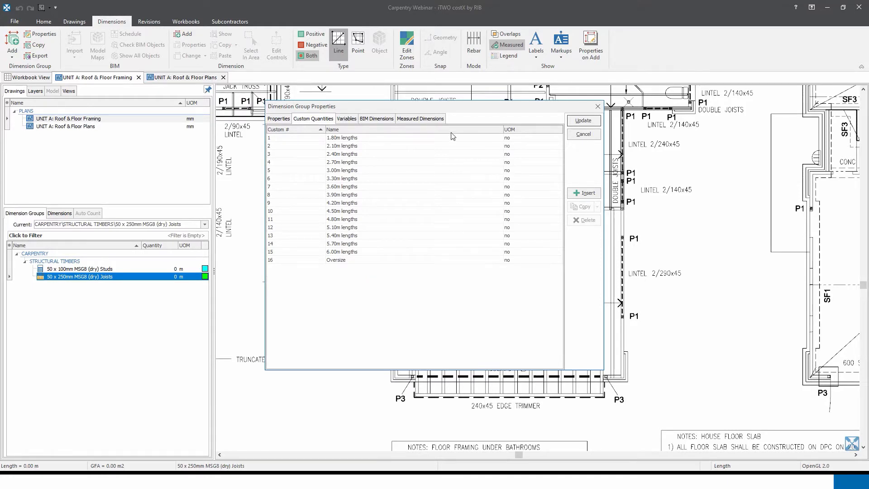
{"action": "left_click", "coordinate": [421, 121]}
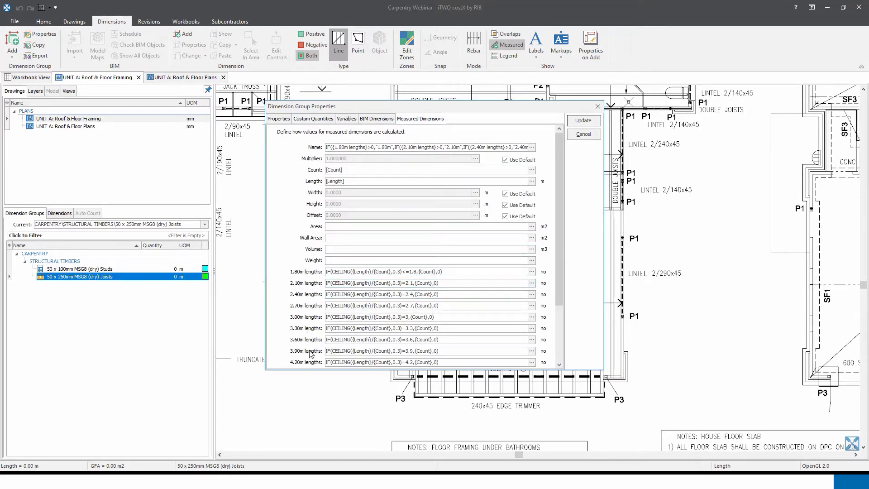
{"action": "left_click_drag", "start_coordinate": [559, 192], "coordinate": [561, 254]}
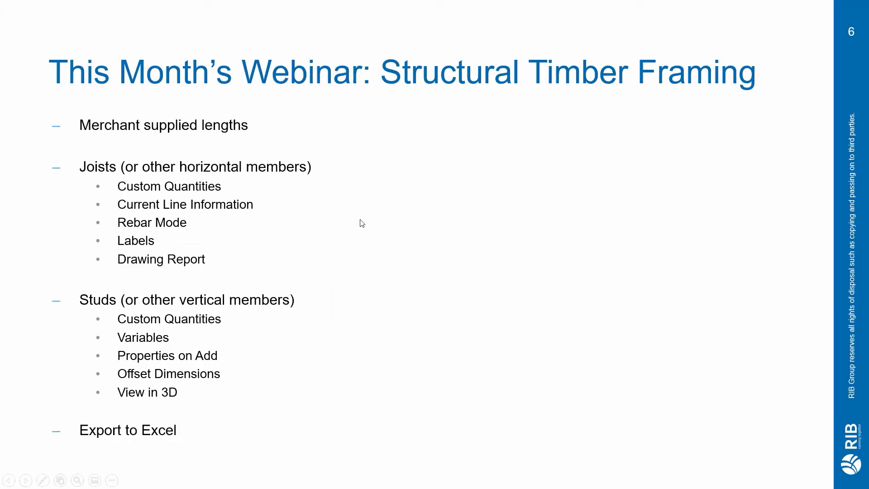
{"action": "key", "text": "Right"}
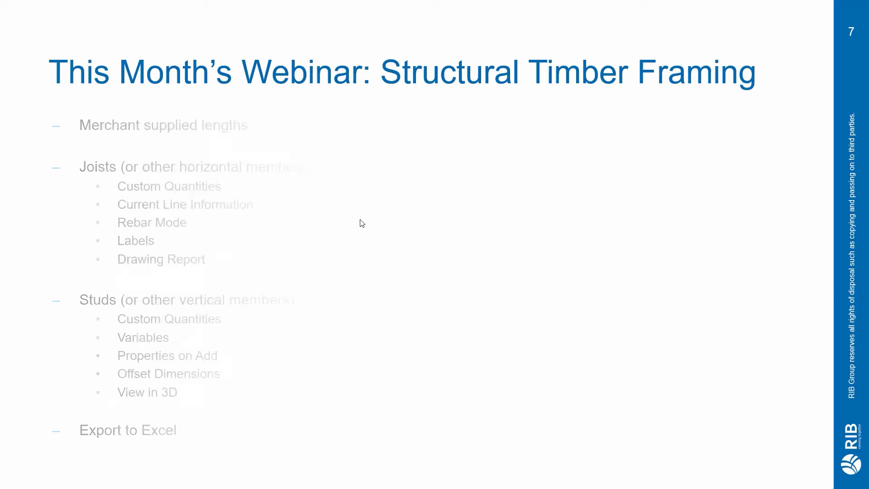
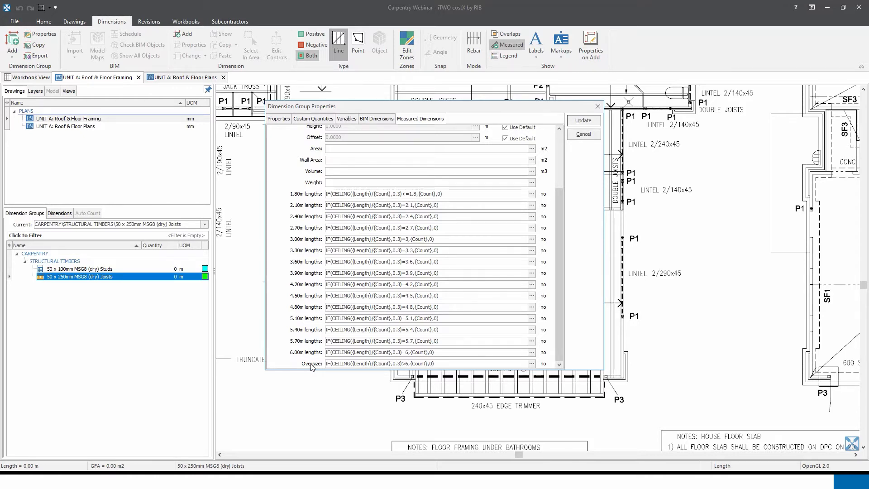
Step: Close the joist group's properties without saving changes
{"action": "left_click", "coordinate": [583, 135]}
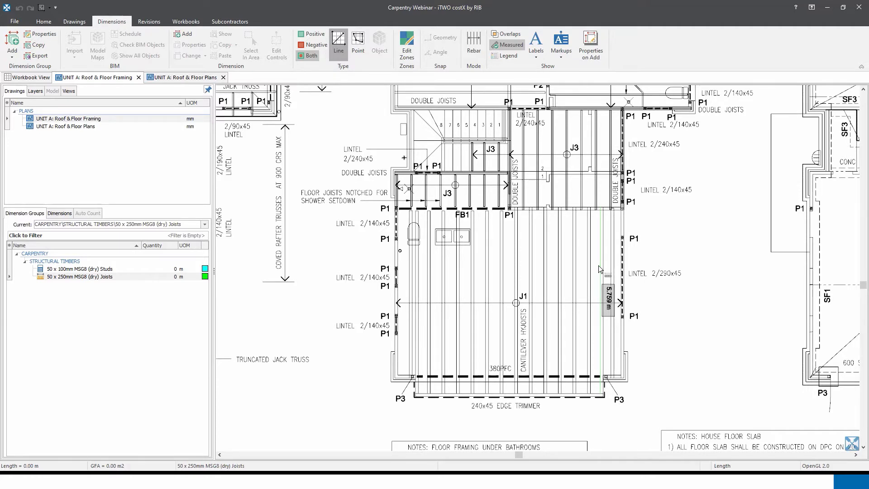
Step: Measure the eight leftmost J1 joists below beam FB1 as individual lines in the 50 x 250mm MSG8 (dry) Joists group
{"action": "right_click", "coordinate": [406, 268]}
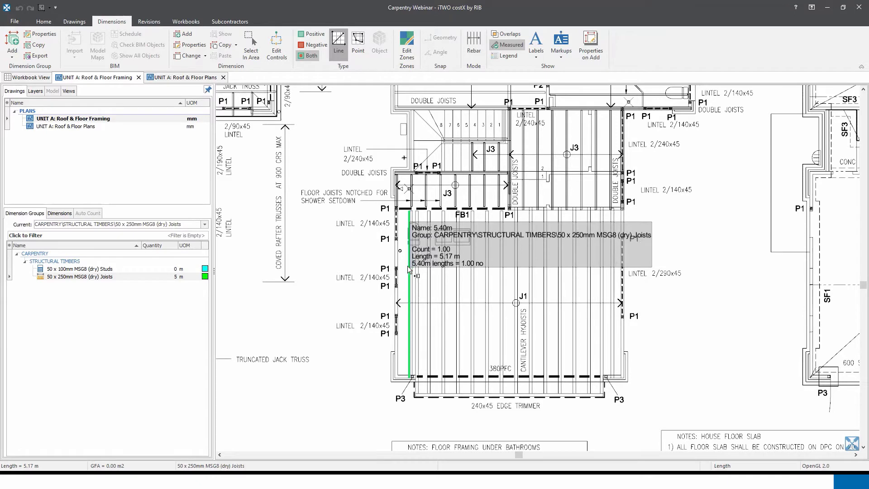
{"action": "left_click", "coordinate": [416, 268]}
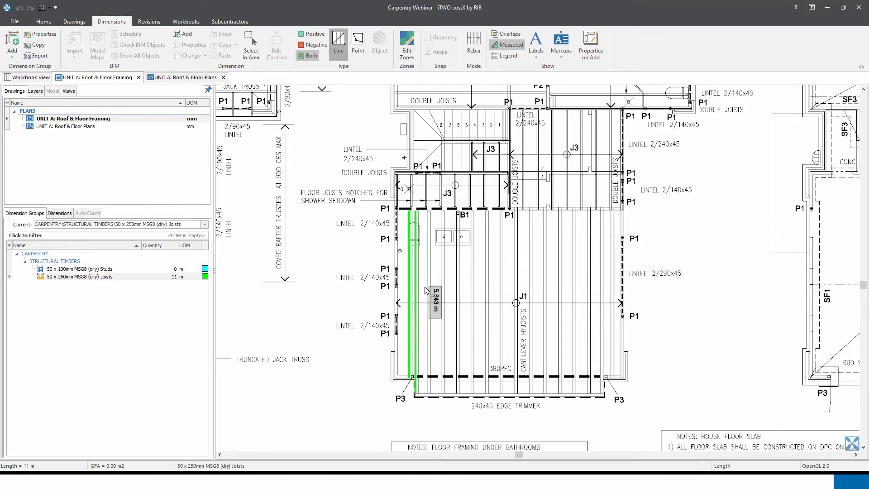
{"action": "left_click", "coordinate": [425, 286]}
{"action": "left_click", "coordinate": [441, 283]}
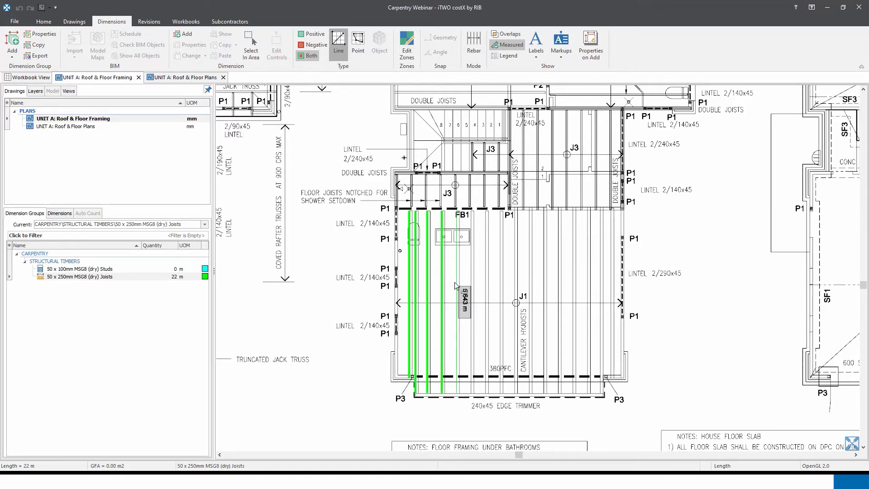
{"action": "left_click", "coordinate": [455, 281]}
{"action": "left_click", "coordinate": [468, 282]}
{"action": "left_click", "coordinate": [483, 281]}
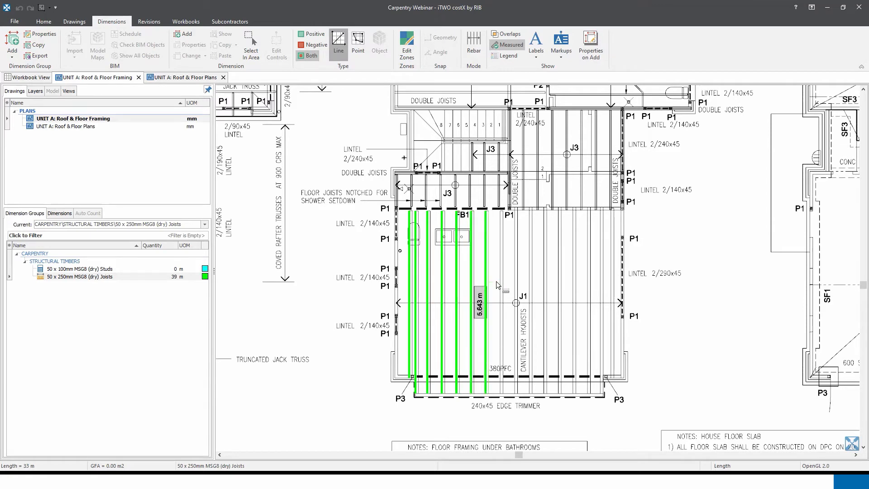
{"action": "left_click", "coordinate": [496, 281]}
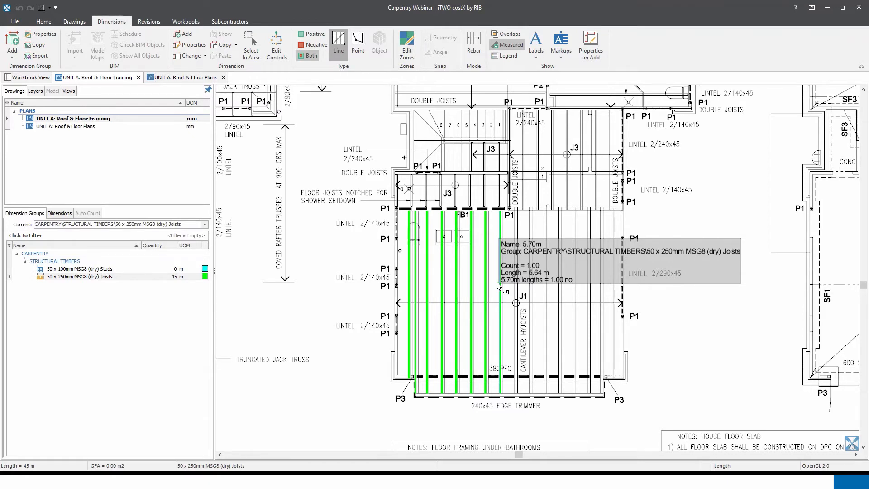
{"action": "left_click", "coordinate": [515, 393]}
{"action": "left_click", "coordinate": [503, 208]}
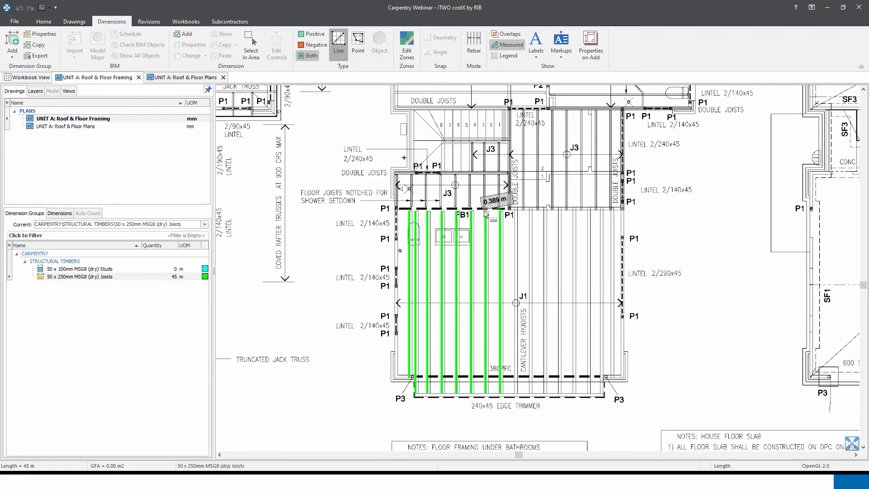
{"action": "left_click", "coordinate": [517, 215]}
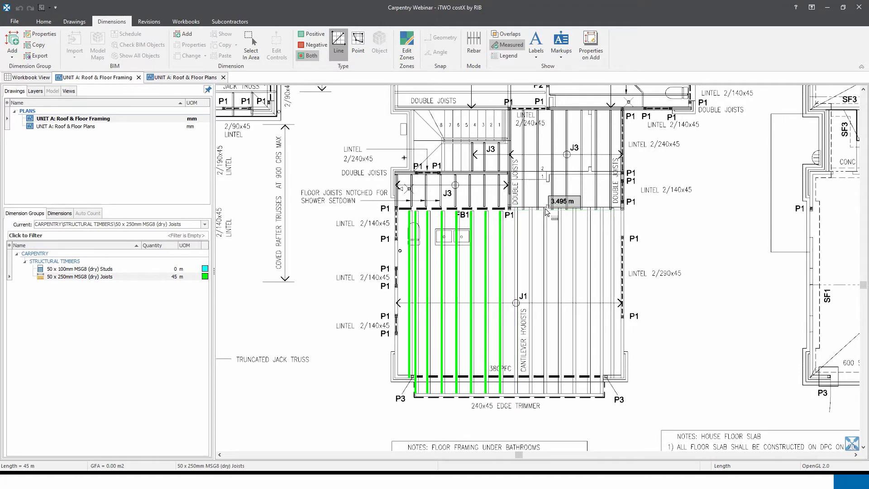
Step: Measure the eight remaining J1 joists across to the right-hand wall as individual lines, and select the joists dimension group
{"action": "left_click", "coordinate": [510, 238]}
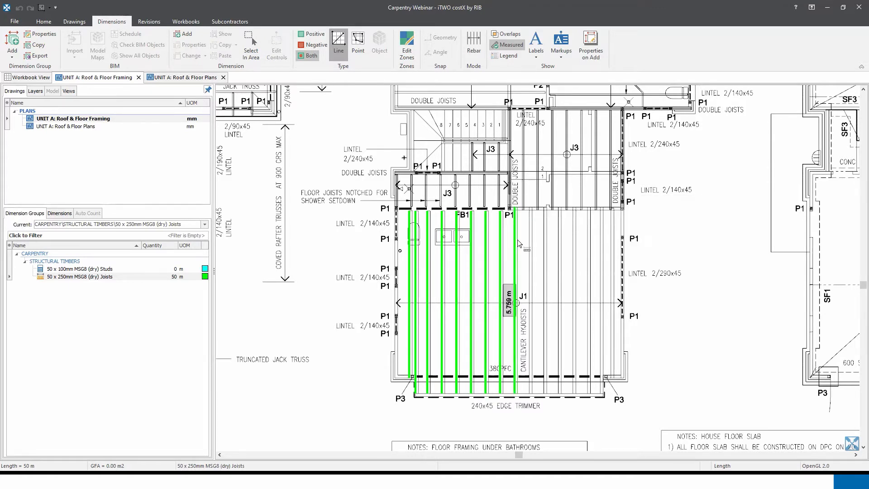
{"action": "left_click", "coordinate": [530, 245]}
{"action": "left_click", "coordinate": [543, 245]}
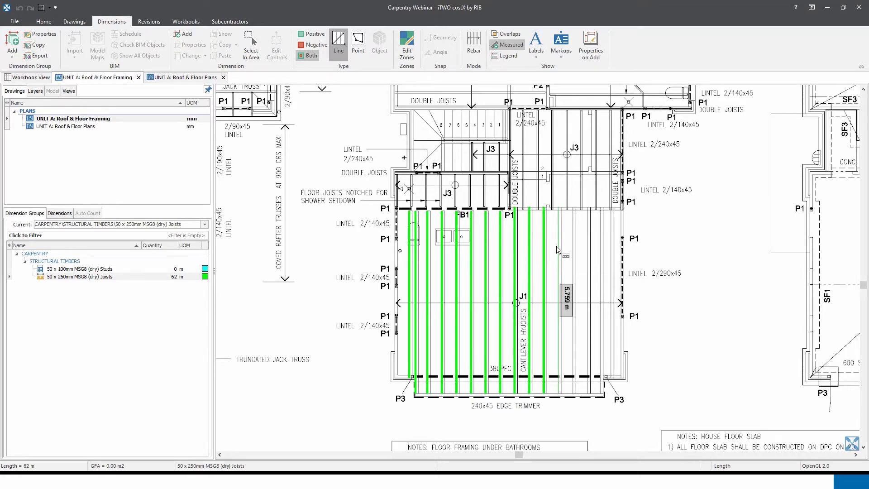
{"action": "left_click", "coordinate": [558, 245]}
{"action": "left_click", "coordinate": [573, 245]}
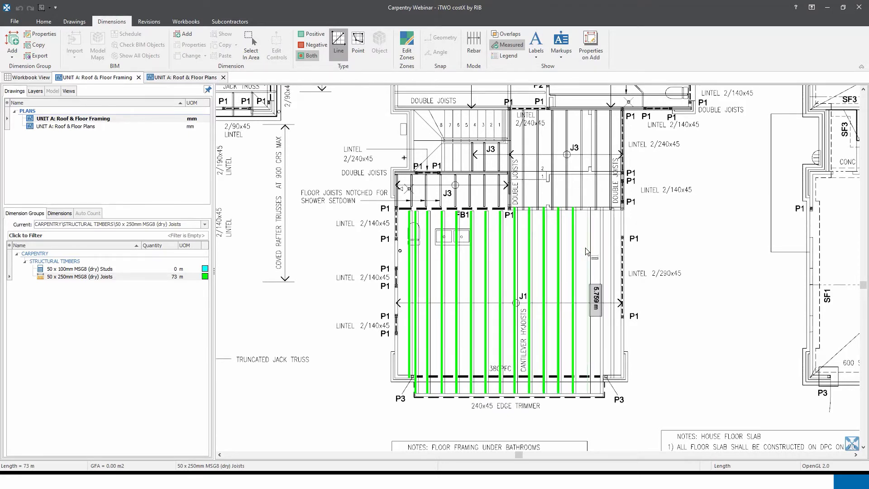
{"action": "left_click", "coordinate": [586, 248]}
{"action": "left_click", "coordinate": [600, 250]}
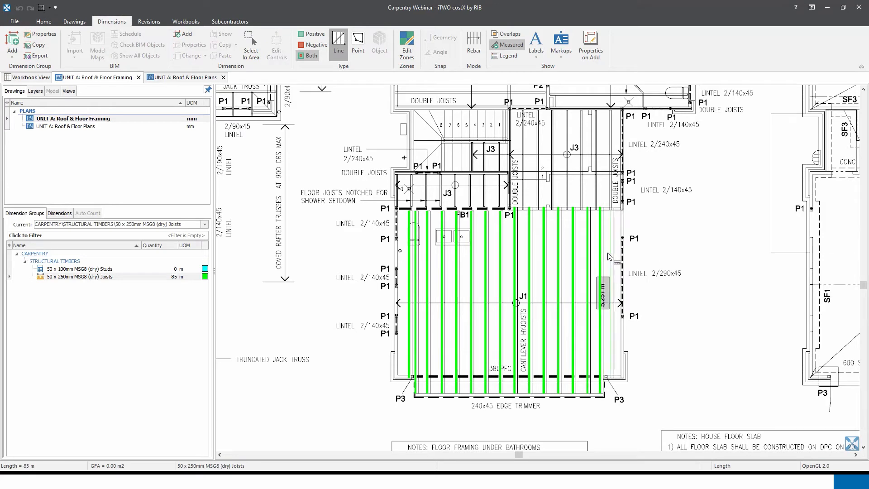
{"action": "left_click", "coordinate": [608, 253]}
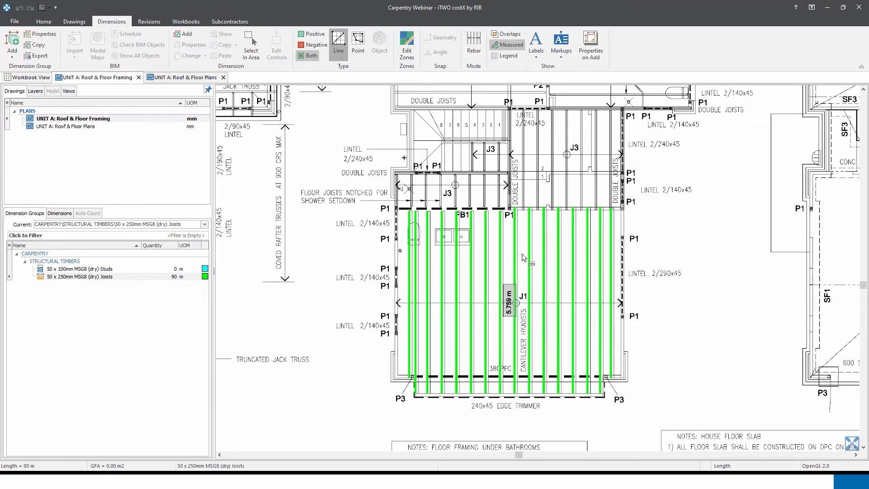
{"action": "left_click", "coordinate": [177, 277]}
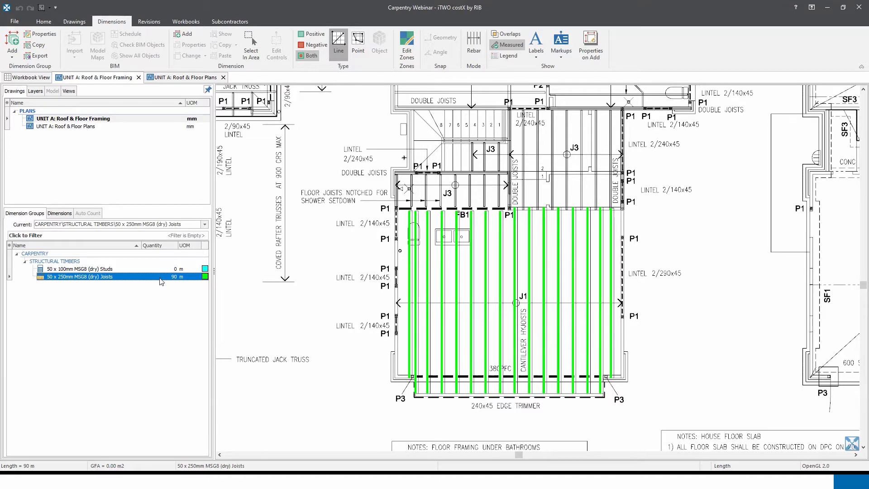
Step: Inspect the hints on the measured joists, and review the Name expression in the joist group's measured dimension settings without saving changes
{"action": "mouse_move", "coordinate": [161, 281]}
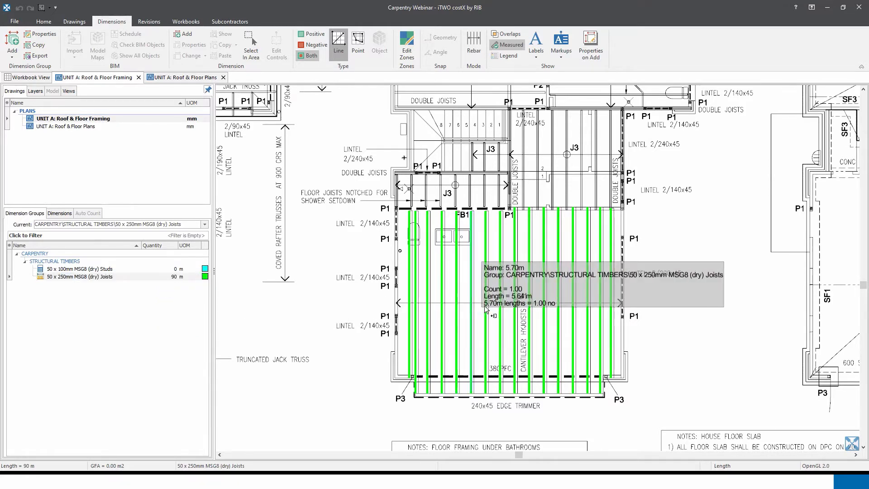
{"action": "left_click", "coordinate": [612, 304]}
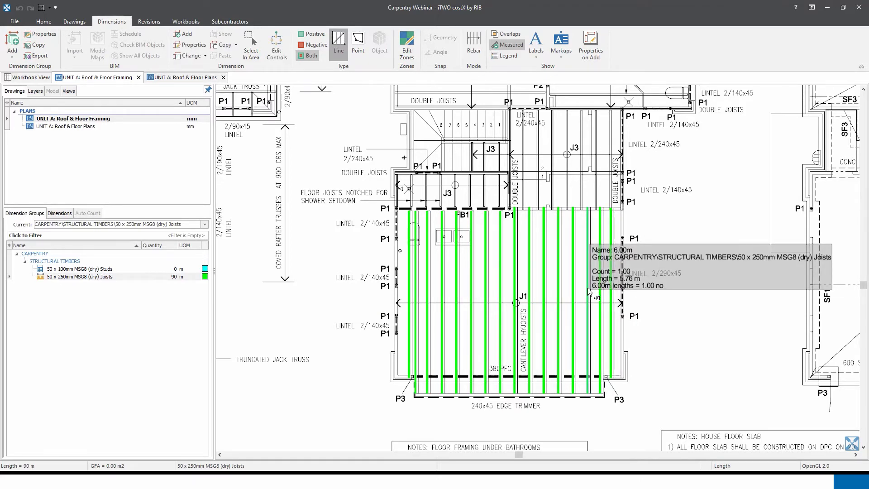
{"action": "left_click", "coordinate": [94, 276]}
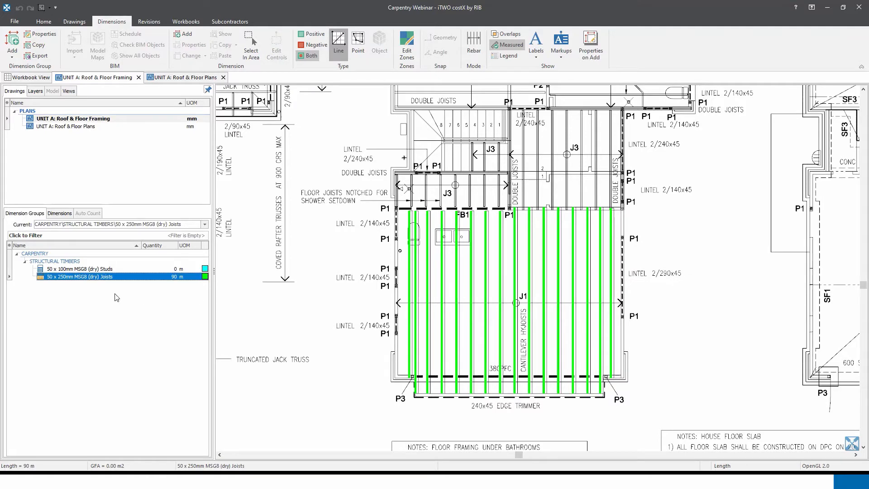
{"action": "double_click", "coordinate": [95, 277]}
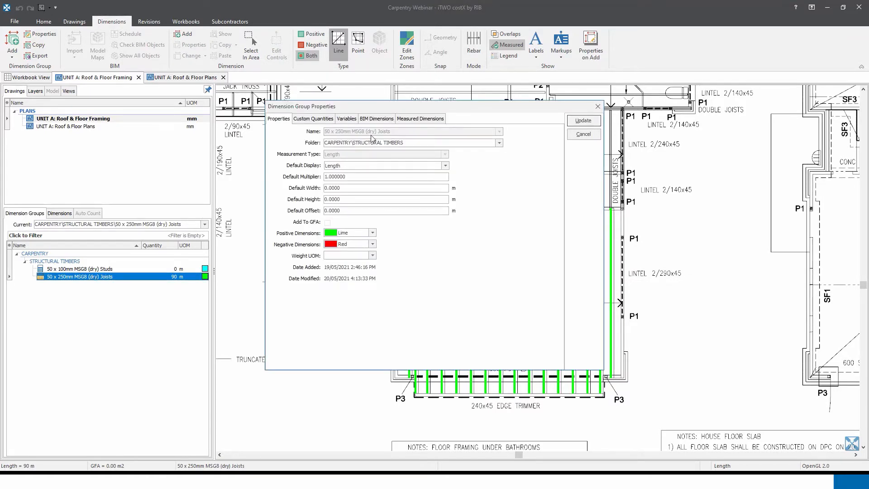
{"action": "left_click", "coordinate": [414, 120]}
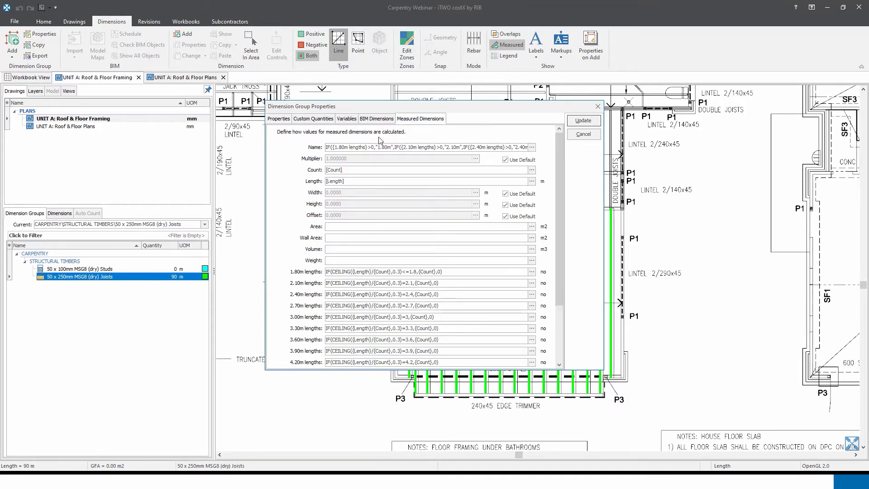
{"action": "left_click", "coordinate": [391, 147]}
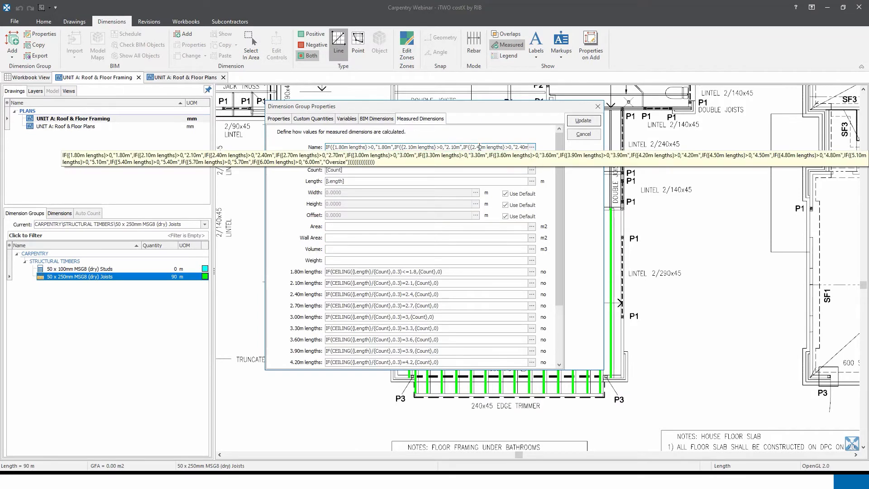
{"action": "left_click", "coordinate": [532, 147]}
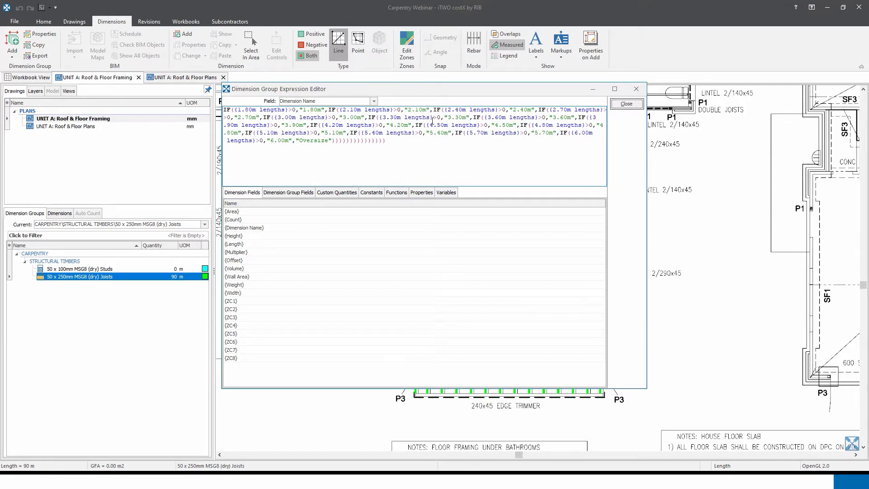
{"action": "left_click", "coordinate": [626, 104]}
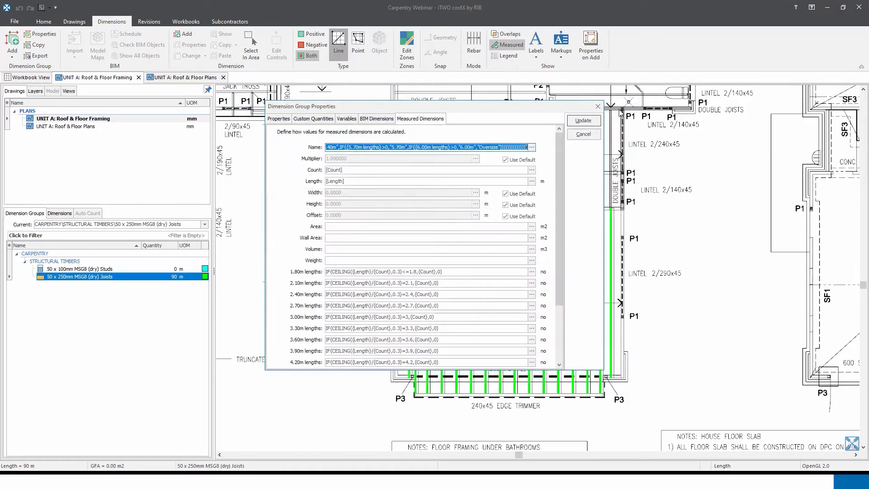
{"action": "left_click", "coordinate": [583, 135]}
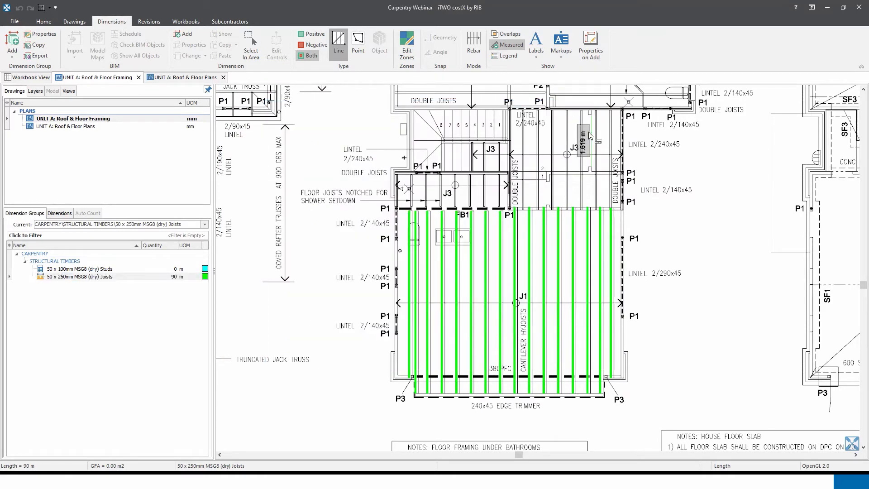
Step: Show dimension labels on the measured joists and check the label and hint on a joist near J1
{"action": "left_click", "coordinate": [535, 42]}
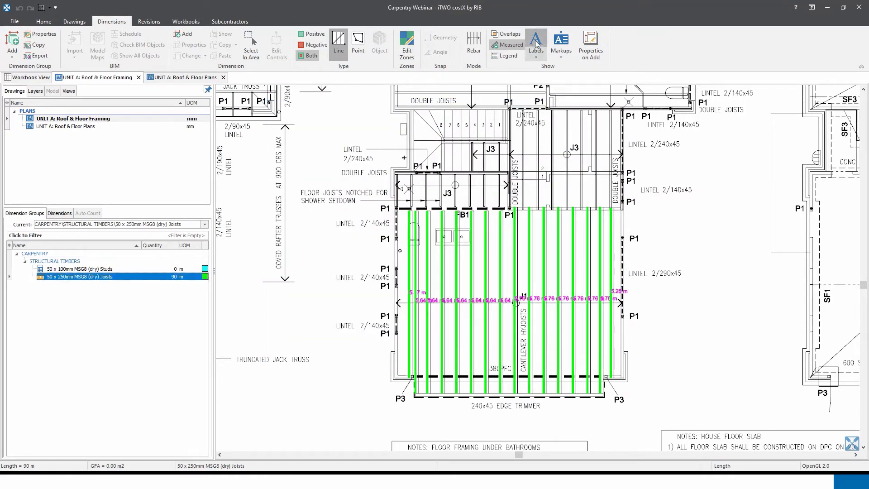
{"action": "scroll", "coordinate": [454, 310], "scroll_direction": "up", "scroll_amount": 5}
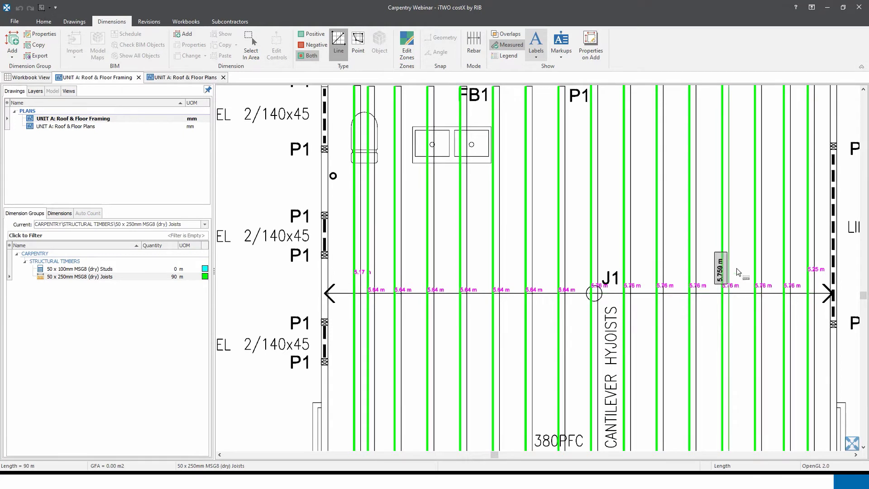
{"action": "mouse_move", "coordinate": [720, 256]}
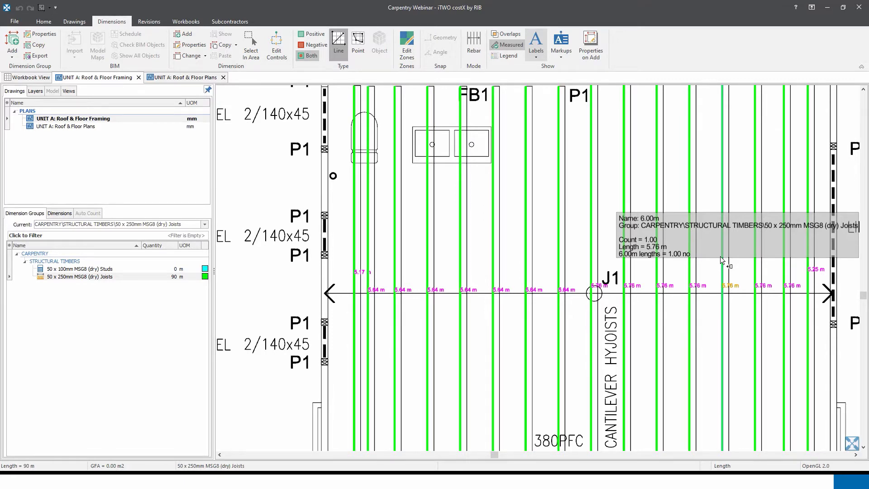
{"action": "left_click", "coordinate": [79, 276]}
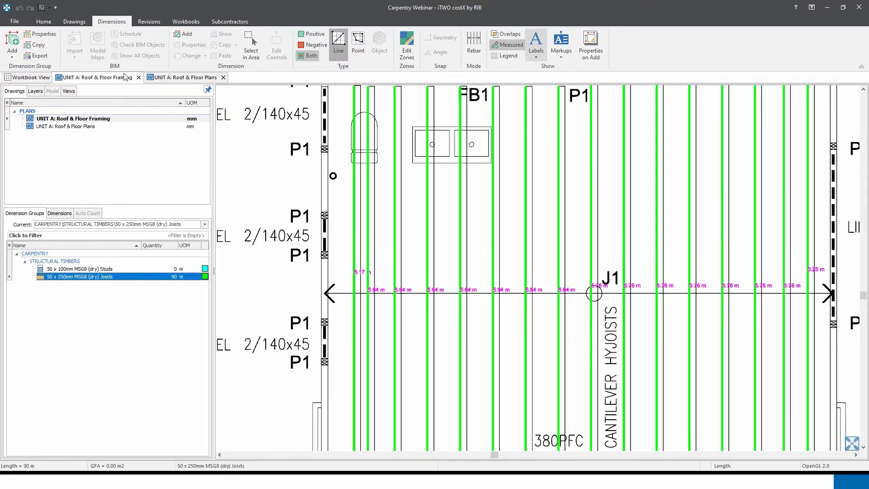
Step: Set the drawing options so dimension labels display Dimension Name
{"action": "left_click", "coordinate": [14, 21]}
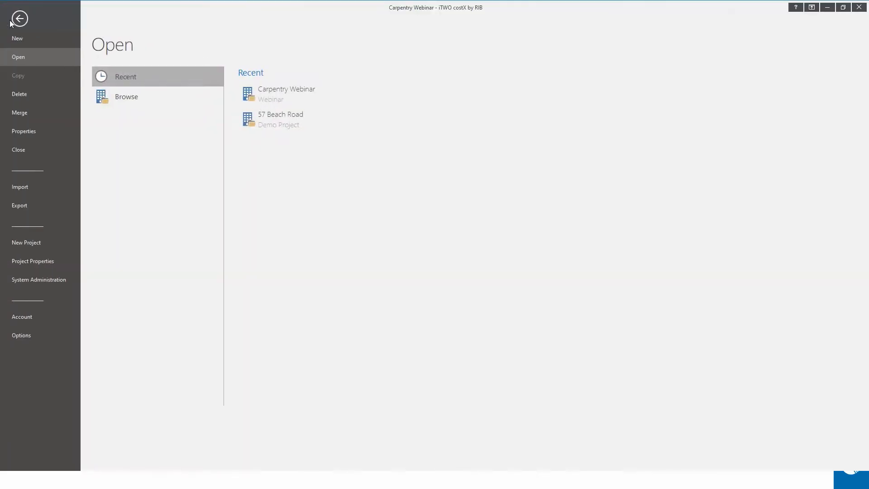
{"action": "left_click", "coordinate": [27, 338]}
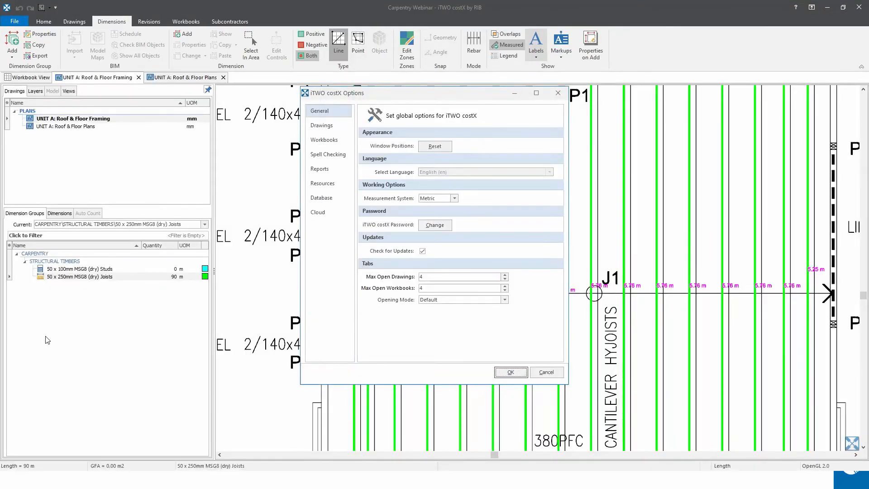
{"action": "left_click", "coordinate": [329, 126]}
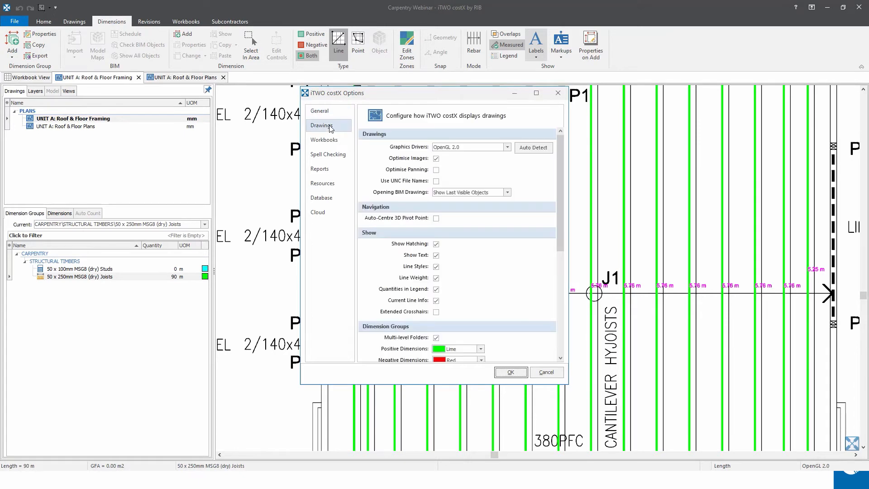
{"action": "left_click_drag", "start_coordinate": [560, 199], "coordinate": [546, 303]}
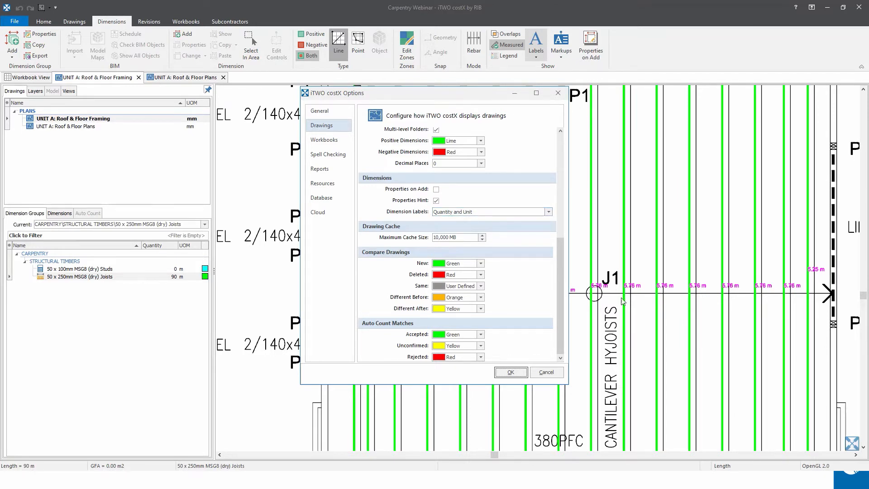
{"action": "left_click", "coordinate": [547, 212]}
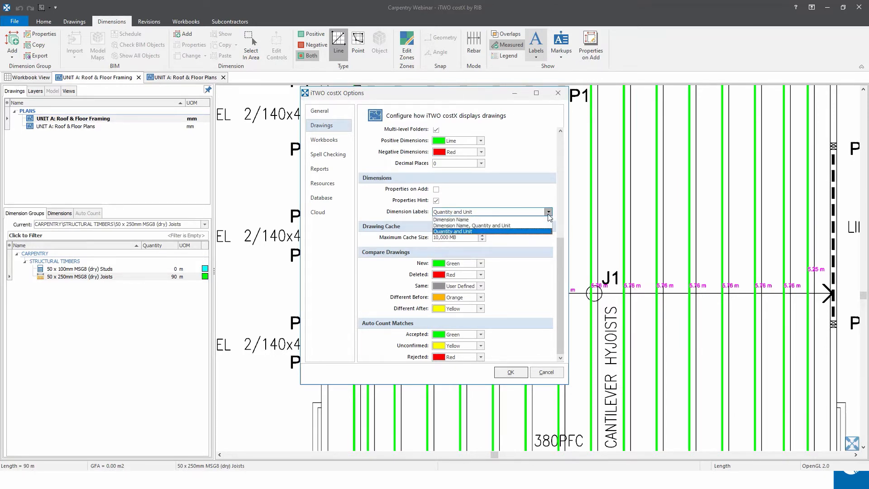
{"action": "left_click", "coordinate": [474, 222]}
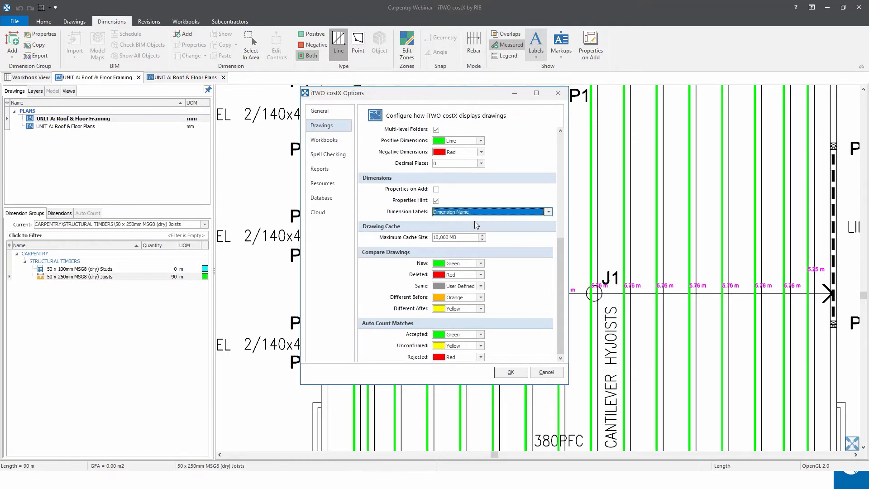
{"action": "left_click", "coordinate": [517, 374]}
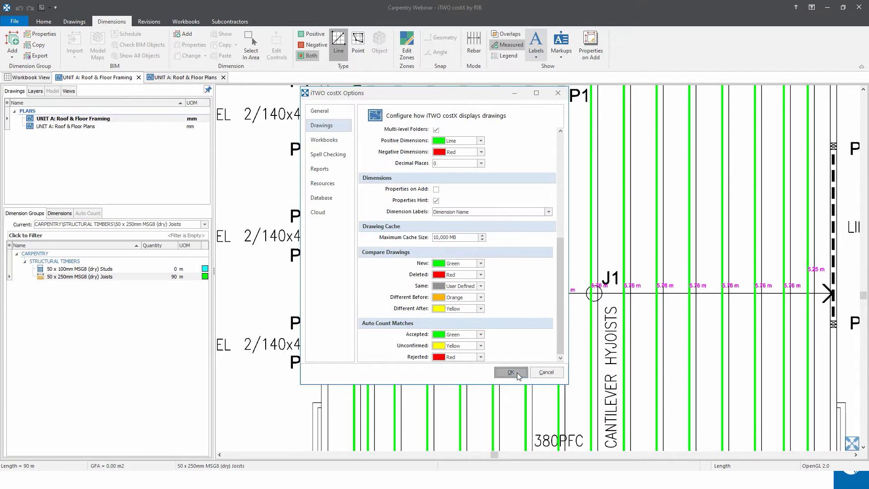
Step: Examine the dimension name labels and hints on the J1 joists across the whole floor area
{"action": "left_click", "coordinate": [694, 297]}
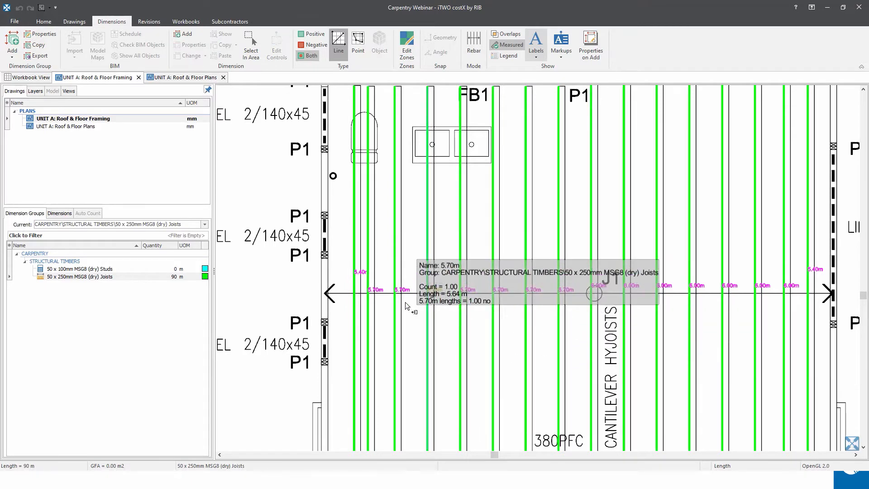
{"action": "left_click", "coordinate": [362, 278]}
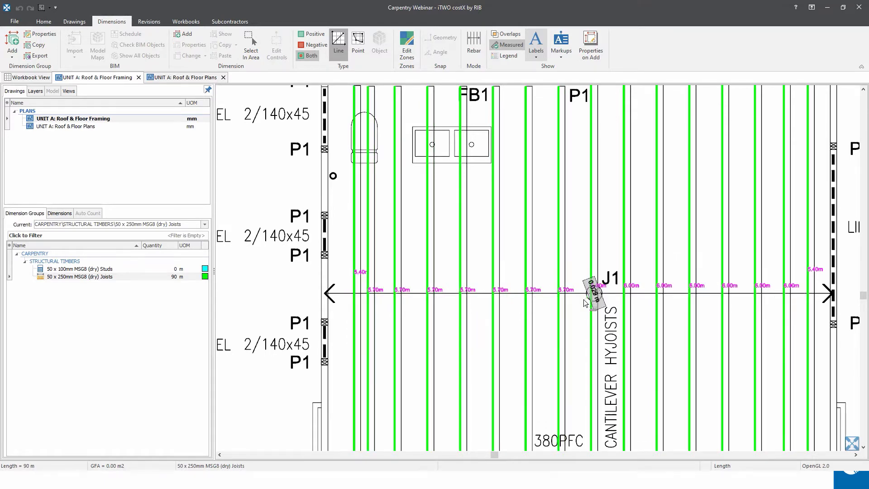
{"action": "left_click", "coordinate": [586, 302]}
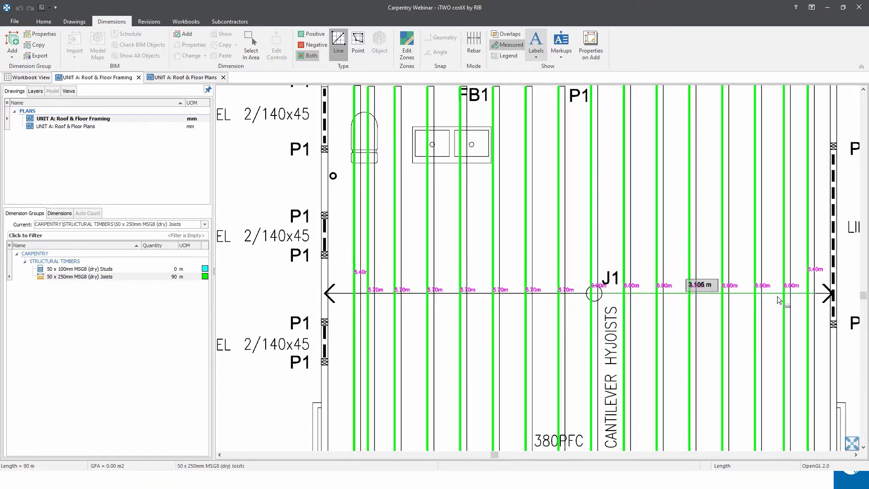
{"action": "scroll", "coordinate": [778, 300], "scroll_direction": "down", "scroll_amount": 2}
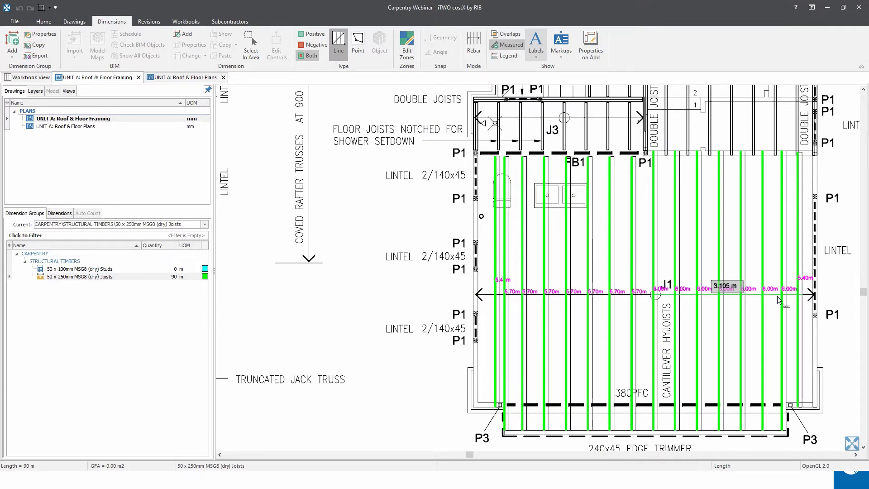
{"action": "mouse_move", "coordinate": [778, 300]}
{"action": "left_mouse_down"}
{"action": "mouse_move", "coordinate": [625, 301]}
{"action": "mouse_move", "coordinate": [702, 295]}
{"action": "left_mouse_up"}
{"action": "key", "text": "Escape"}
{"action": "scroll", "coordinate": [628, 296], "scroll_direction": "up", "scroll_amount": 1}
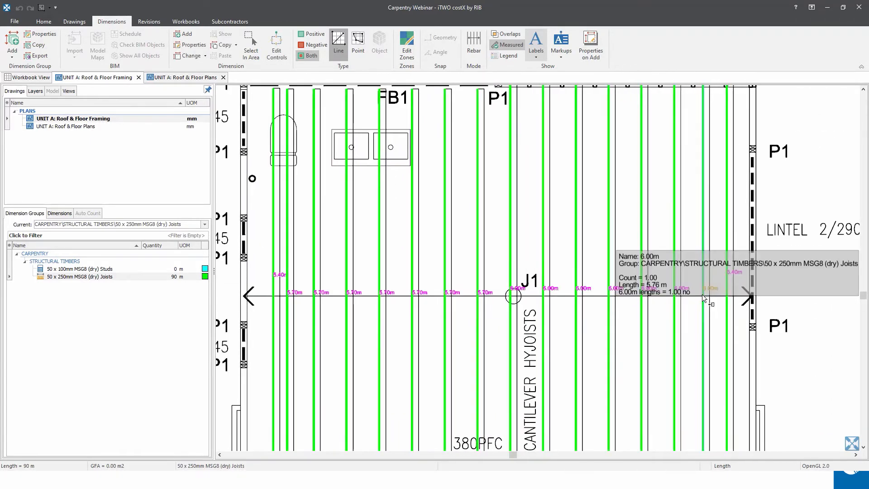
{"action": "scroll", "coordinate": [703, 299], "scroll_direction": "down", "scroll_amount": 1}
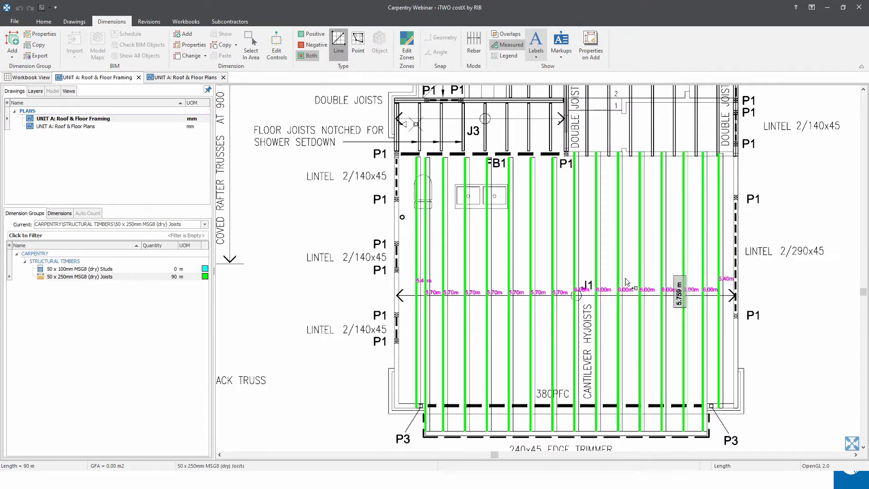
Step: Check the printer options and preview the labelled drawing window as a printed report at 125% zoom, leaving without printing
{"action": "left_click", "coordinate": [74, 22]}
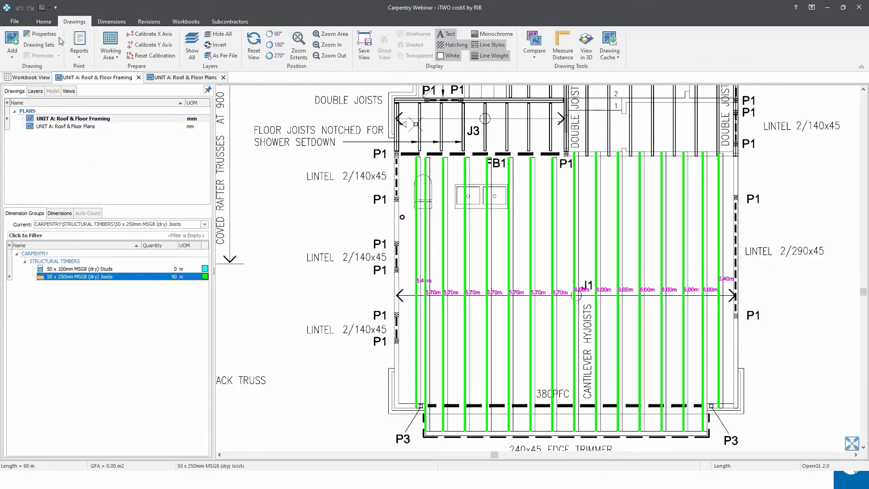
{"action": "left_click", "coordinate": [87, 53]}
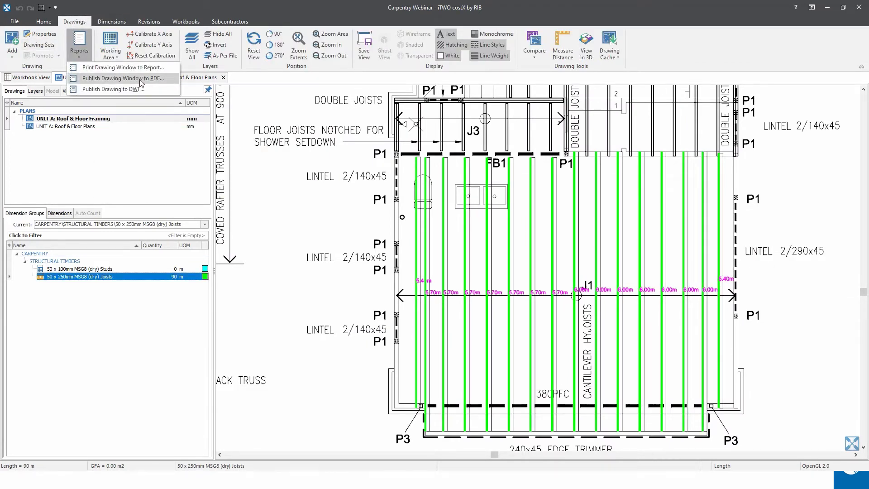
{"action": "left_click", "coordinate": [137, 67]}
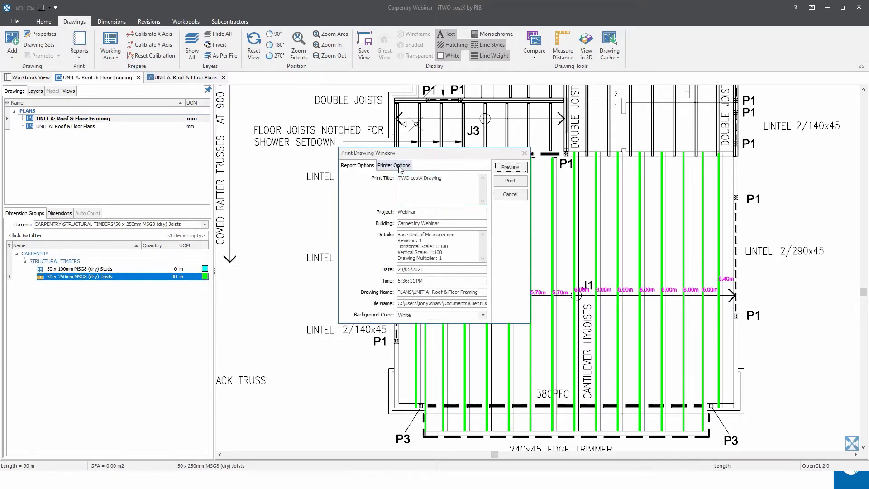
{"action": "left_click", "coordinate": [400, 168]}
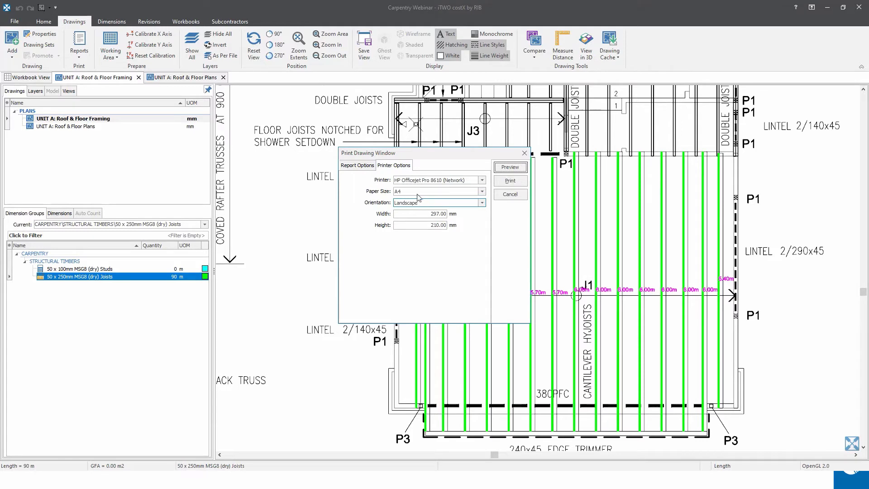
{"action": "left_click", "coordinate": [351, 165]}
{"action": "left_click", "coordinate": [516, 167]}
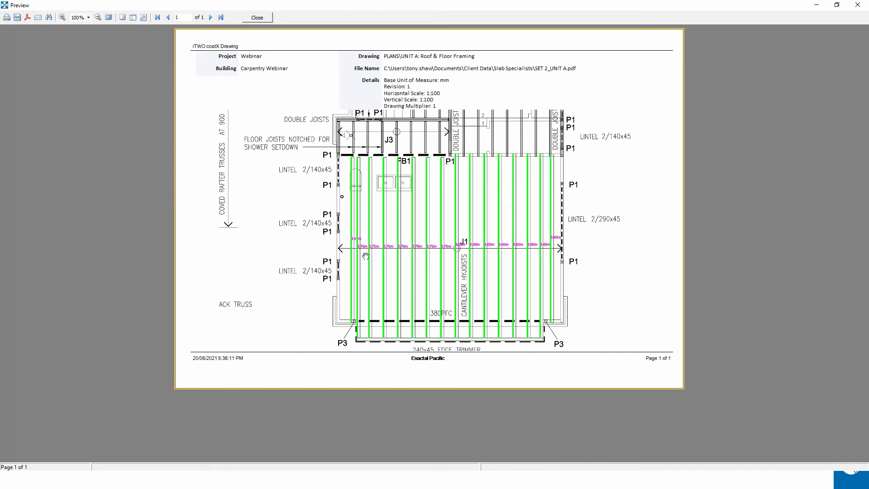
{"action": "left_click", "coordinate": [62, 18]}
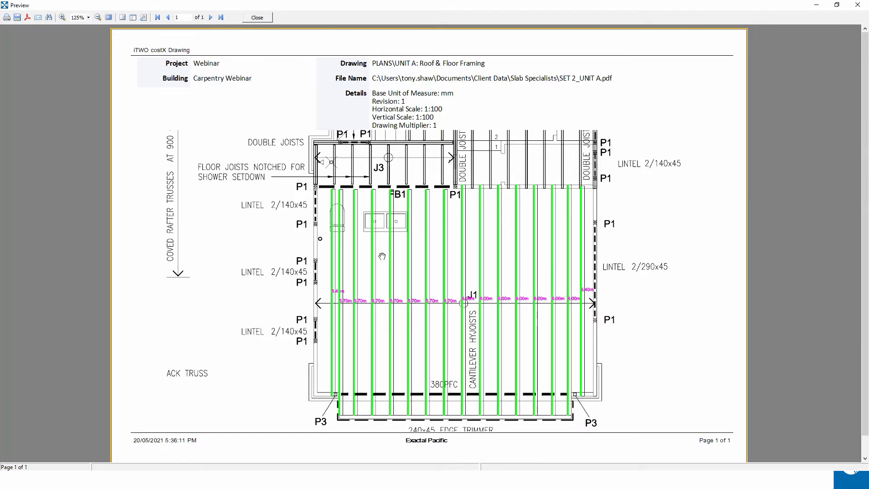
{"action": "left_click", "coordinate": [262, 19]}
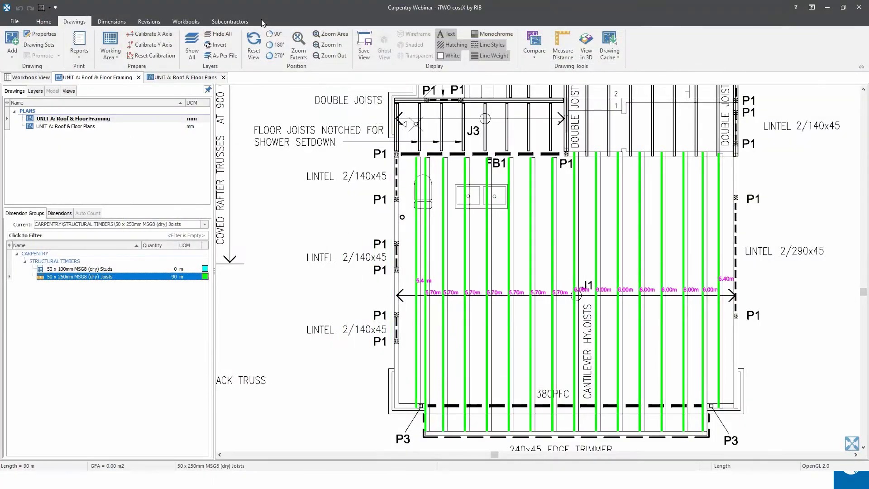
Step: Turn off the dimension labels for the 50 x 250mm MSG8 (dry) Joists group
{"action": "mouse_move", "coordinate": [500, 257]}
{"action": "scroll", "coordinate": [500, 257], "scroll_direction": "down", "scroll_amount": 2}
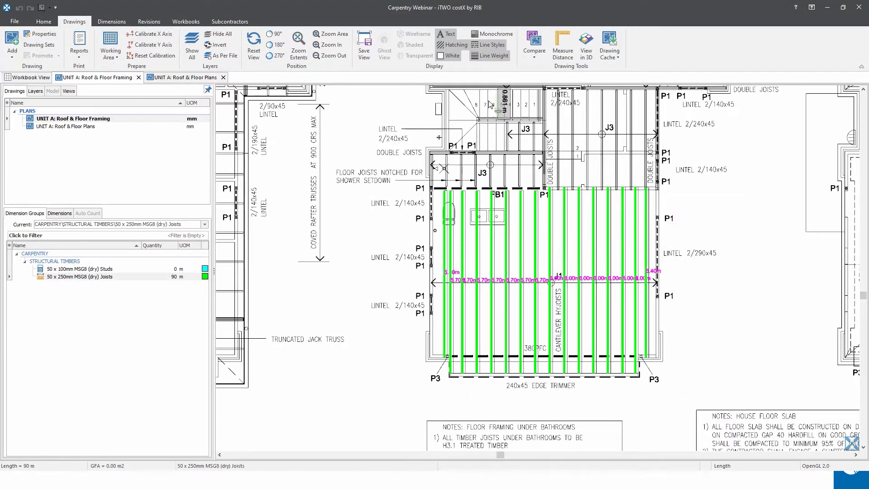
{"action": "left_click", "coordinate": [80, 276]}
{"action": "left_click", "coordinate": [112, 21]}
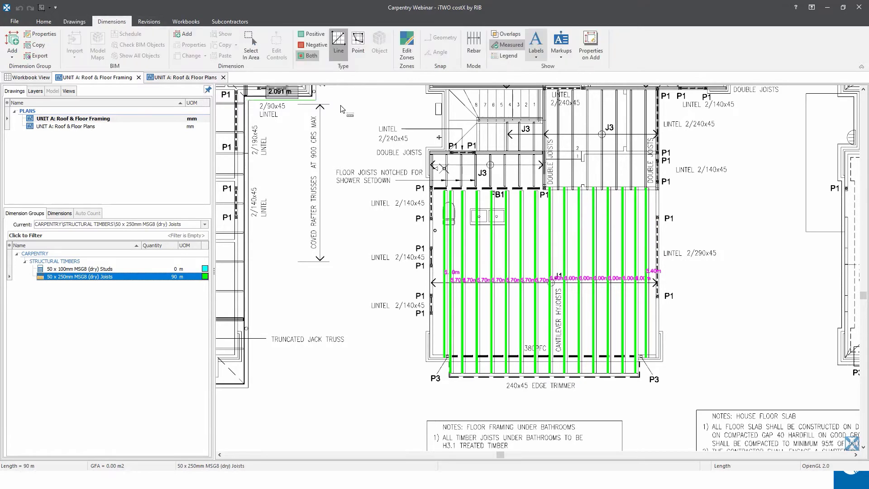
{"action": "left_click", "coordinate": [536, 41]}
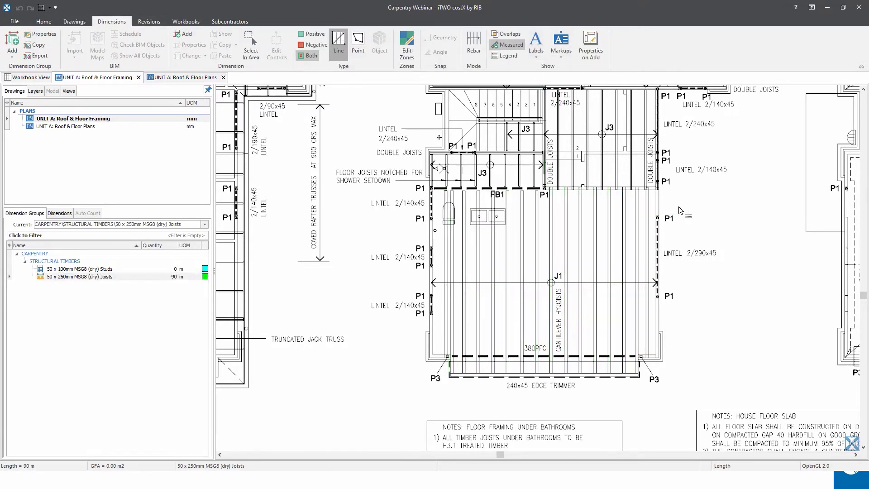
Step: In Rebar mode with point measurement, mark the full spread of the J3 joists between the two sets of double joists beside the stairs
{"action": "left_click_drag", "start_coordinate": [678, 206], "coordinate": [594, 295]}
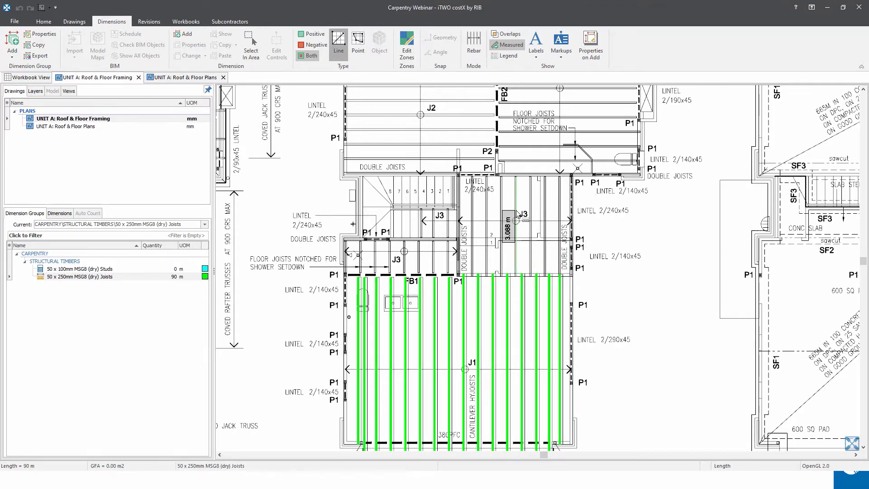
{"action": "left_click", "coordinate": [471, 48]}
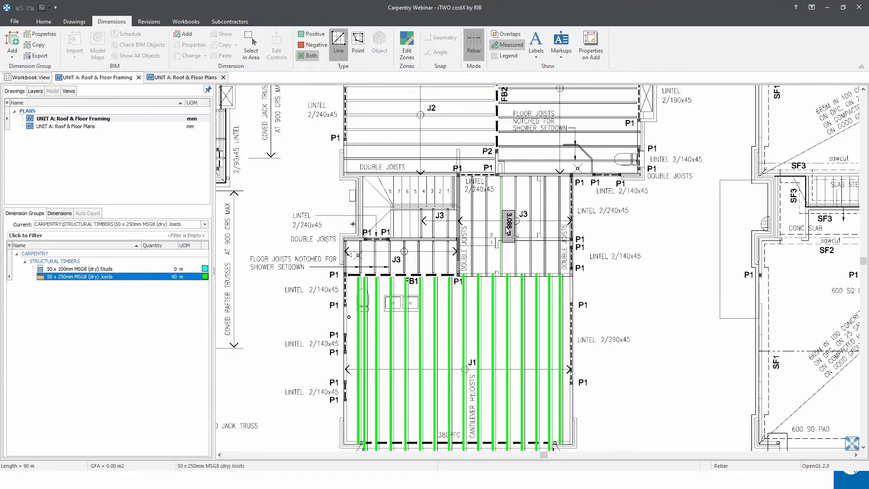
{"action": "scroll", "coordinate": [507, 240], "scroll_direction": "up", "scroll_amount": 2}
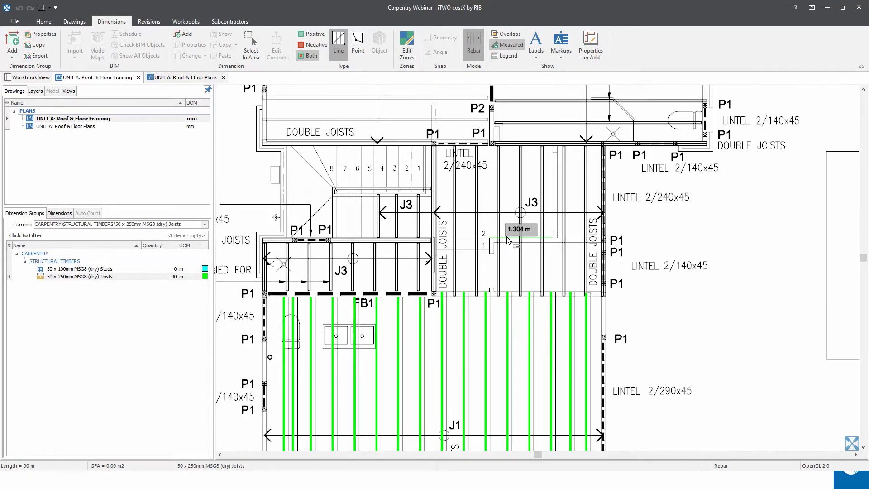
{"action": "left_click", "coordinate": [355, 45]}
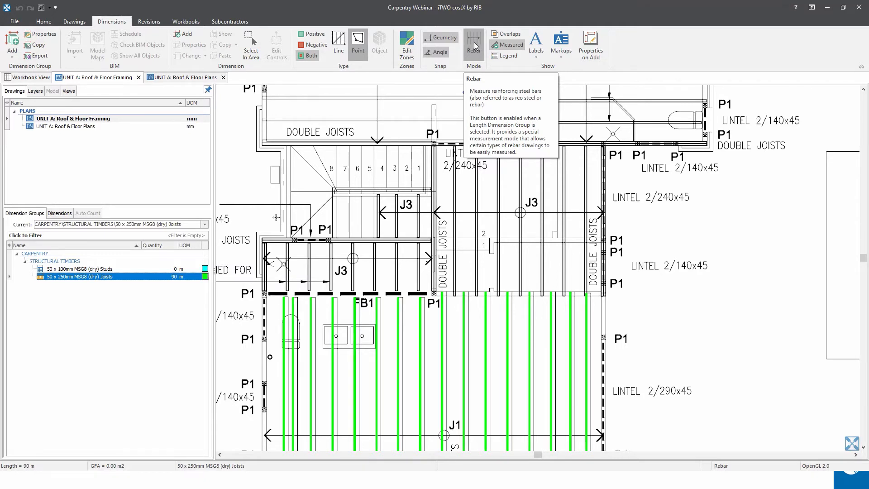
{"action": "left_click", "coordinate": [474, 45]}
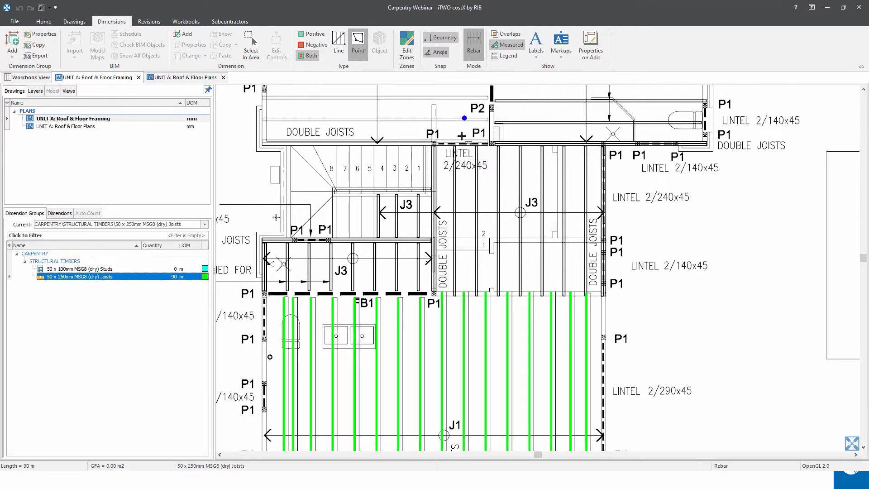
{"action": "left_click", "coordinate": [434, 212]}
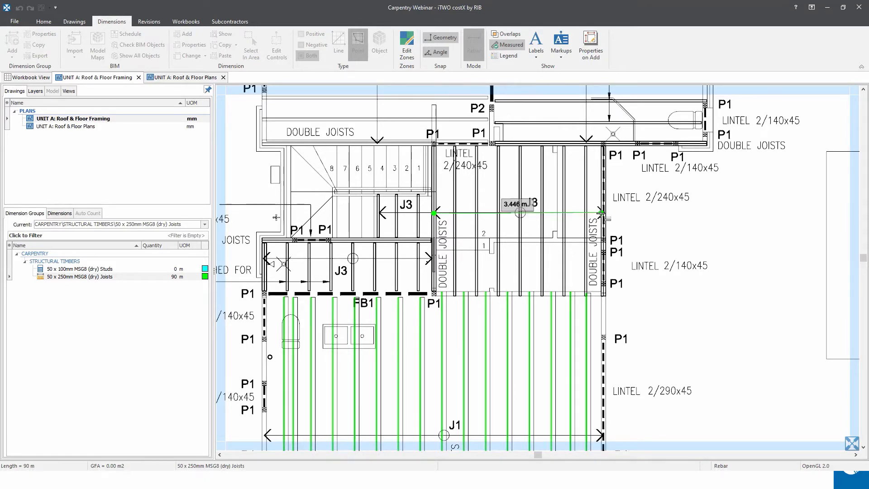
{"action": "left_click", "coordinate": [601, 213]}
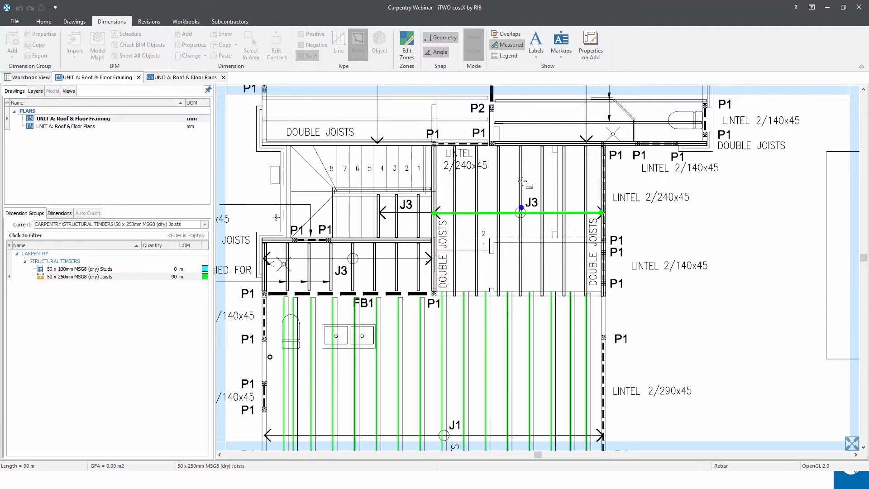
Step: Mark the full length of the central J3 joist across the spread line and finish it to set its spacing
{"action": "left_click", "coordinate": [522, 147]}
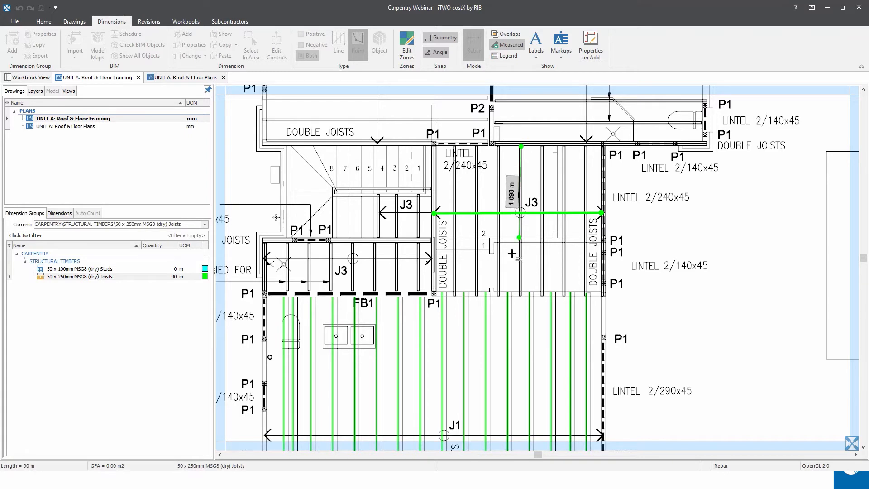
{"action": "left_click", "coordinate": [521, 297]}
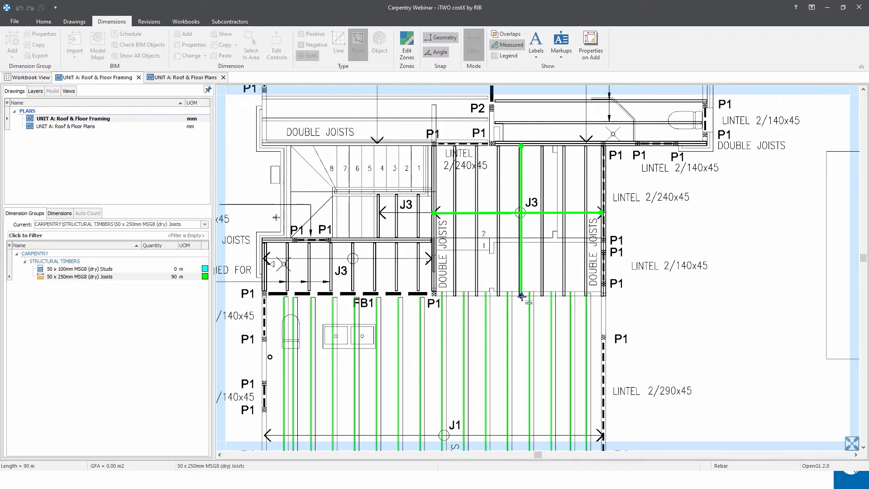
{"action": "left_click", "coordinate": [522, 296]}
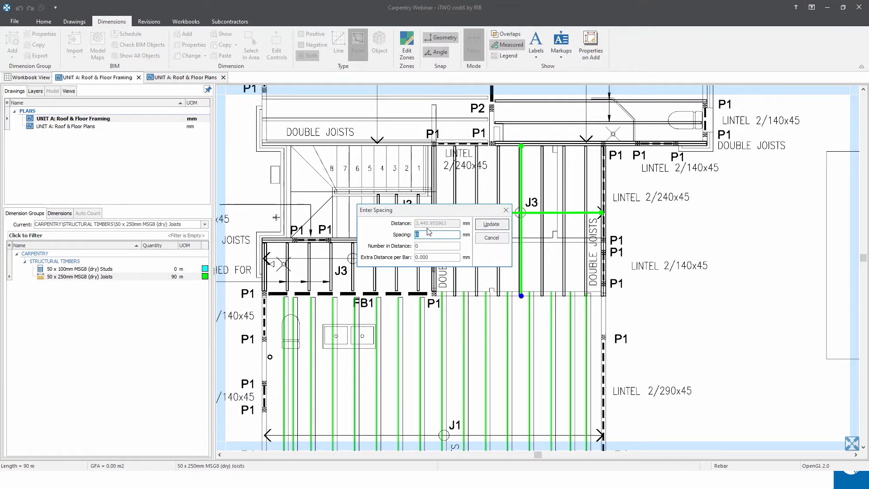
Step: Set the J3 joist spacing to 450 mm with 50 mm extra distance per bar and apply it
{"action": "left_click_drag", "start_coordinate": [470, 210], "coordinate": [444, 236]}
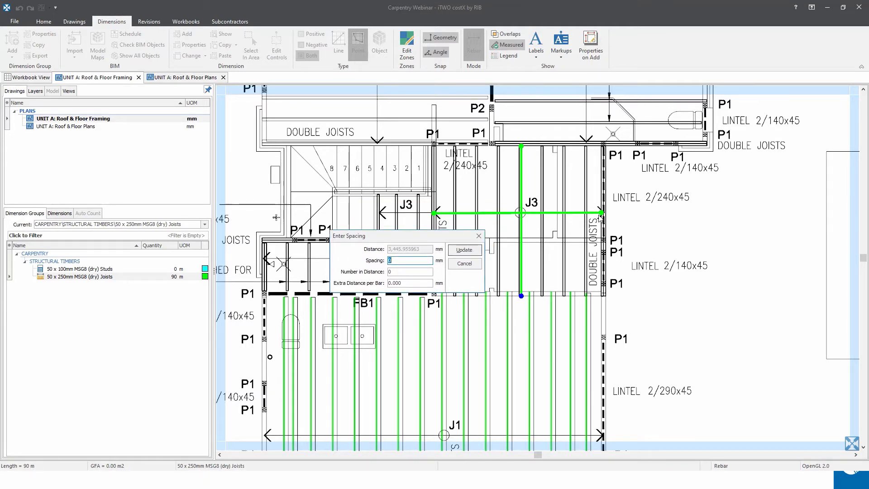
{"action": "type", "text": "450"}
{"action": "left_click", "coordinate": [414, 284]}
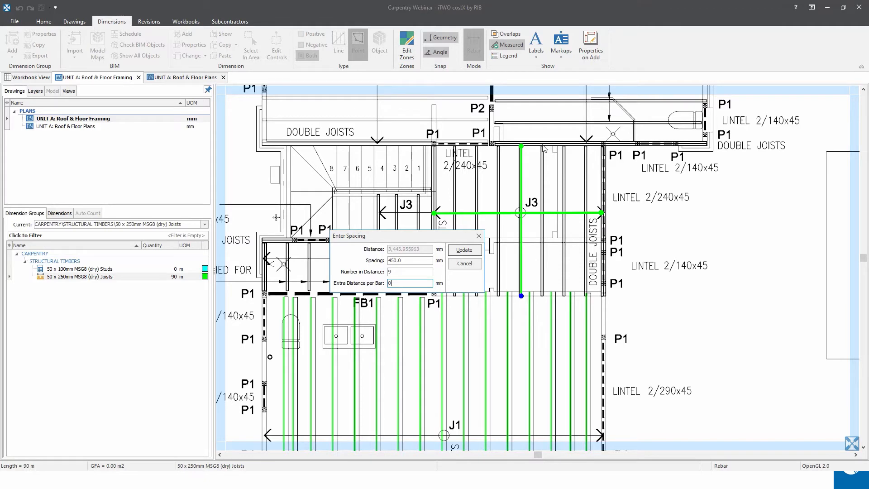
{"action": "double_click", "coordinate": [393, 282]}
{"action": "type", "text": "50"}
{"action": "left_click", "coordinate": [464, 250]}
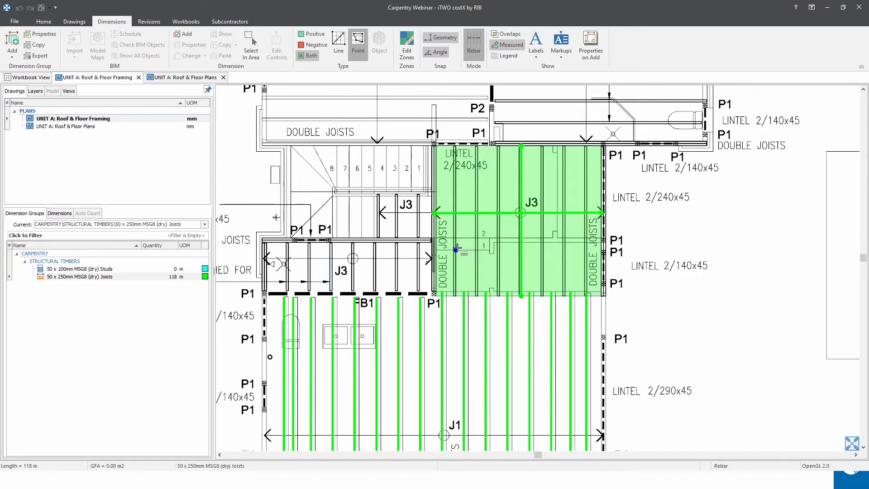
Step: Leave Rebar mode and measure the additional double joist along the stair side of the J3 area
{"action": "left_click", "coordinate": [522, 200]}
{"action": "left_click", "coordinate": [471, 43]}
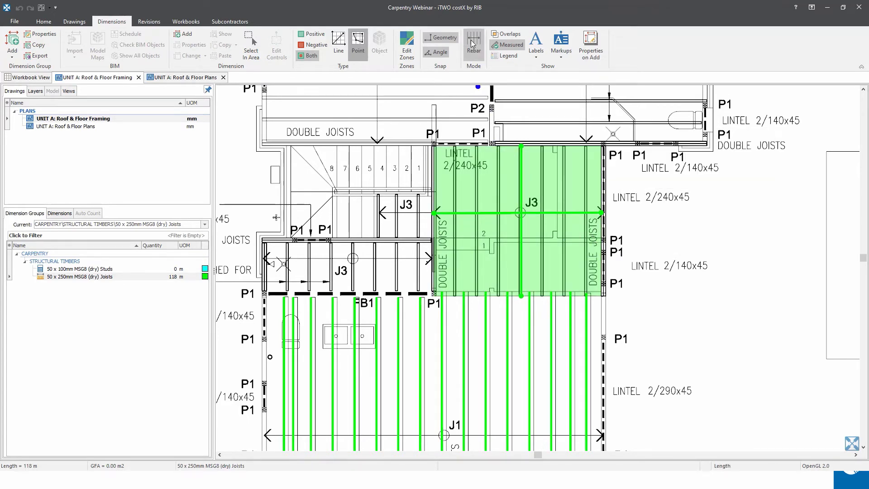
{"action": "scroll", "coordinate": [431, 141], "scroll_direction": "up", "scroll_amount": 4}
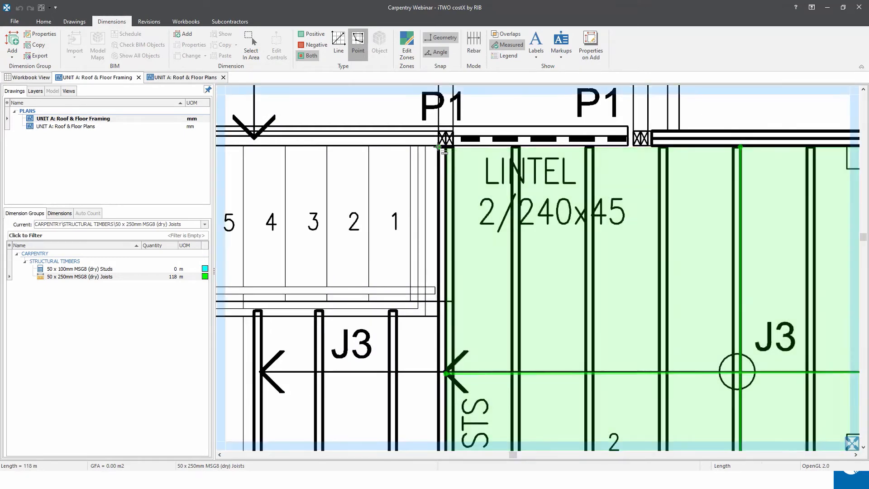
{"action": "scroll", "coordinate": [444, 146], "scroll_direction": "down", "scroll_amount": 4}
{"action": "left_click", "coordinate": [439, 146]}
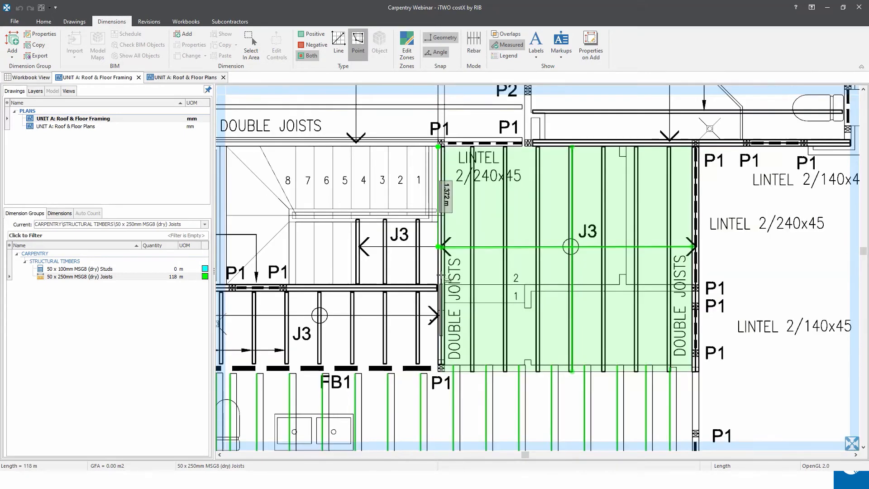
{"action": "double_click", "coordinate": [438, 365]}
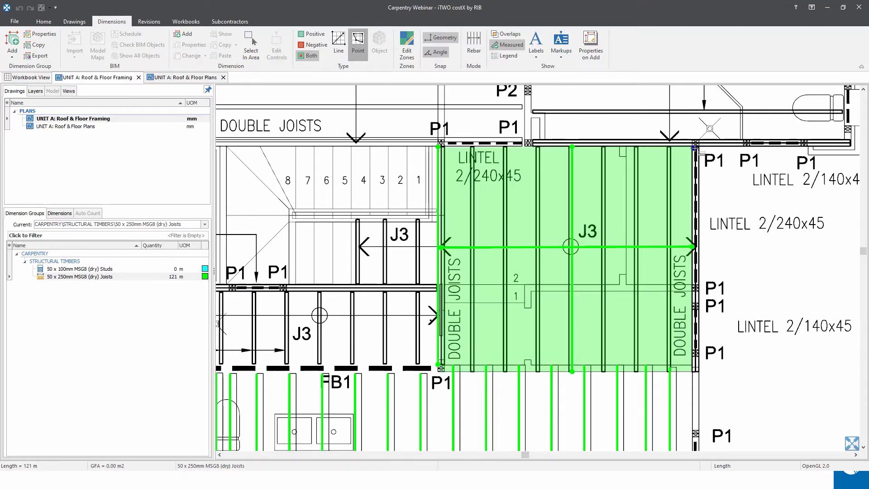
Step: Measure the additional double joist along the outer lintel wall of the J3 area
{"action": "left_click", "coordinate": [694, 147]}
{"action": "left_click", "coordinate": [692, 197]}
{"action": "double_click", "coordinate": [696, 371]}
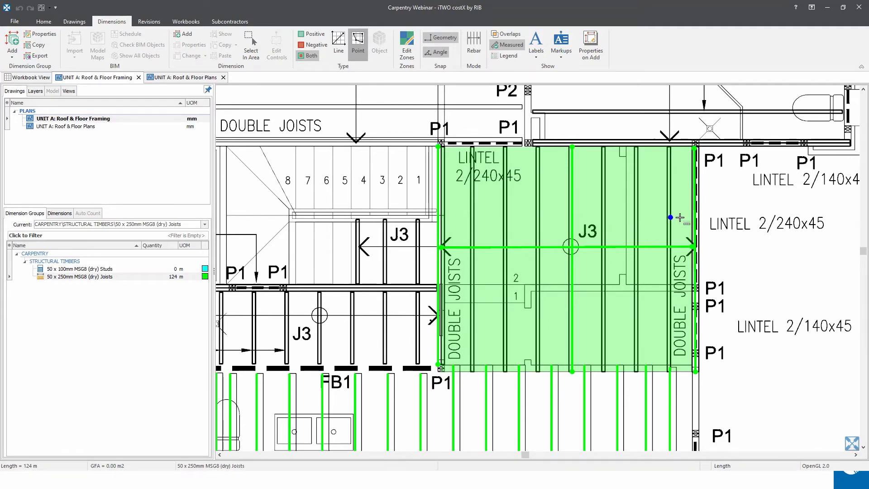
Step: Make the 50 x 100mm MSG8 (dry) Studs group current and show the UNIT A: Roof & Floor Plans drawing
{"action": "left_click", "coordinate": [565, 222]}
{"action": "scroll", "coordinate": [387, 246], "scroll_direction": "down", "scroll_amount": 2}
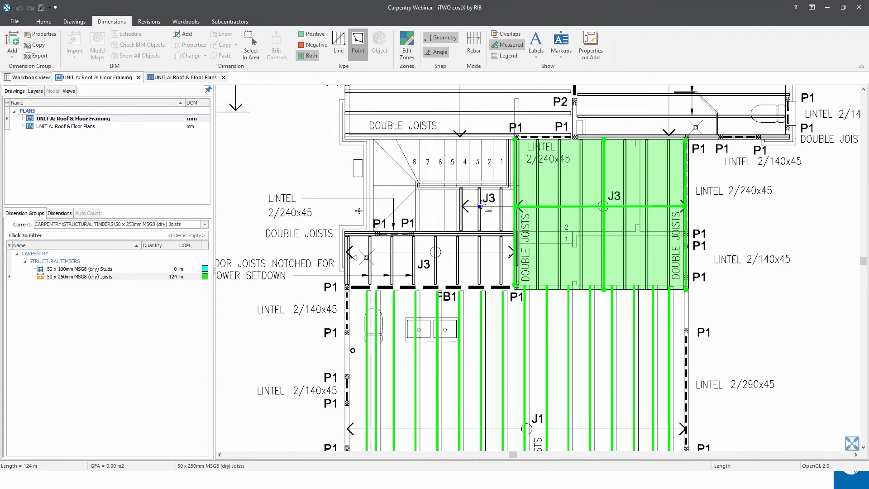
{"action": "left_click_drag", "start_coordinate": [481, 206], "coordinate": [497, 156]}
{"action": "scroll", "coordinate": [498, 156], "scroll_direction": "down", "scroll_amount": 2}
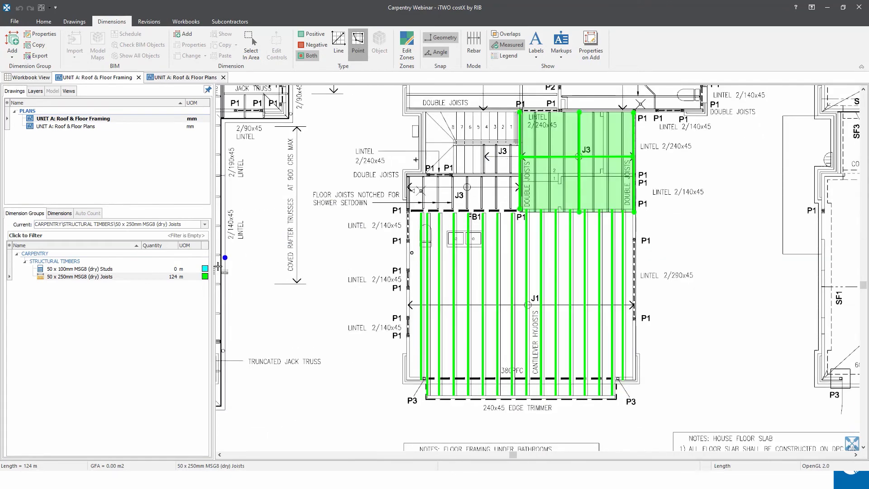
{"action": "mouse_move", "coordinate": [170, 280]}
{"action": "left_click", "coordinate": [103, 269]}
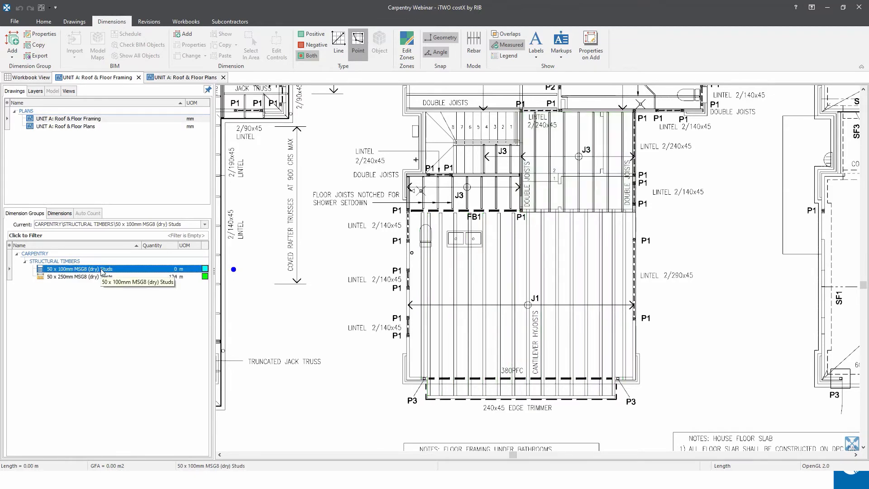
{"action": "double_click", "coordinate": [83, 127]}
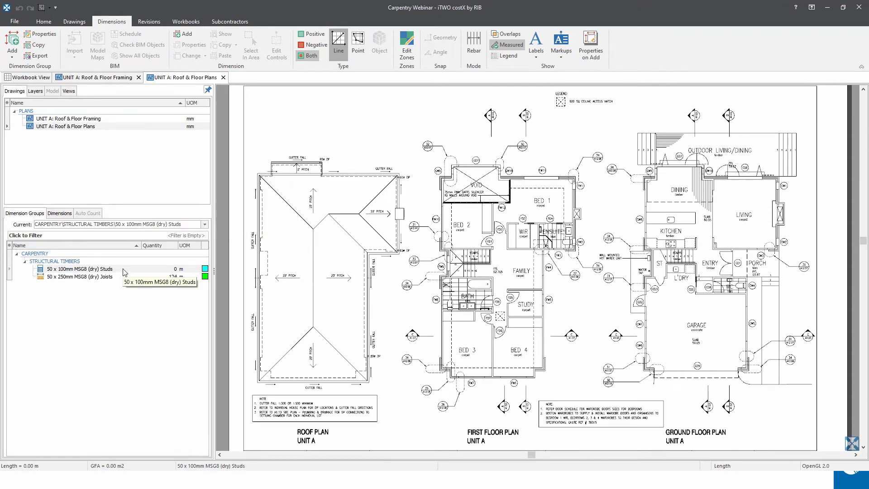
Step: Open the properties of the 50 x 100mm MSG8 (dry) Studs group and examine its custom quantities
{"action": "mouse_move", "coordinate": [119, 279]}
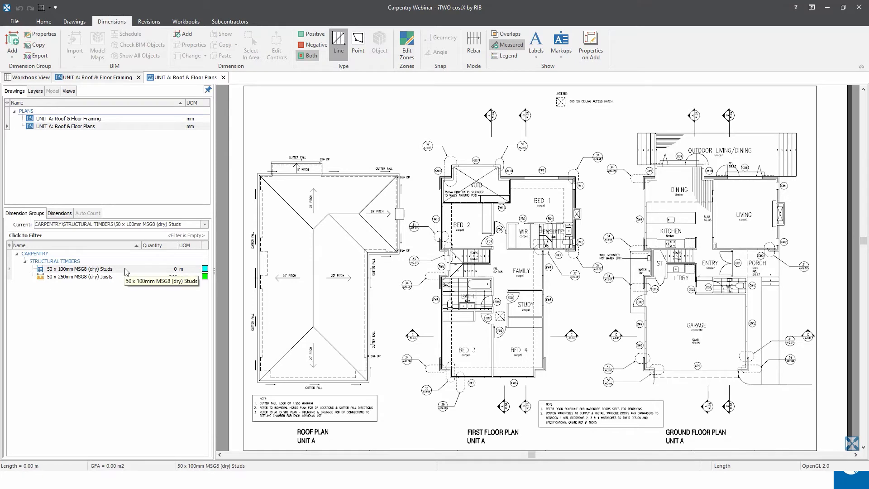
{"action": "left_click", "coordinate": [507, 289]}
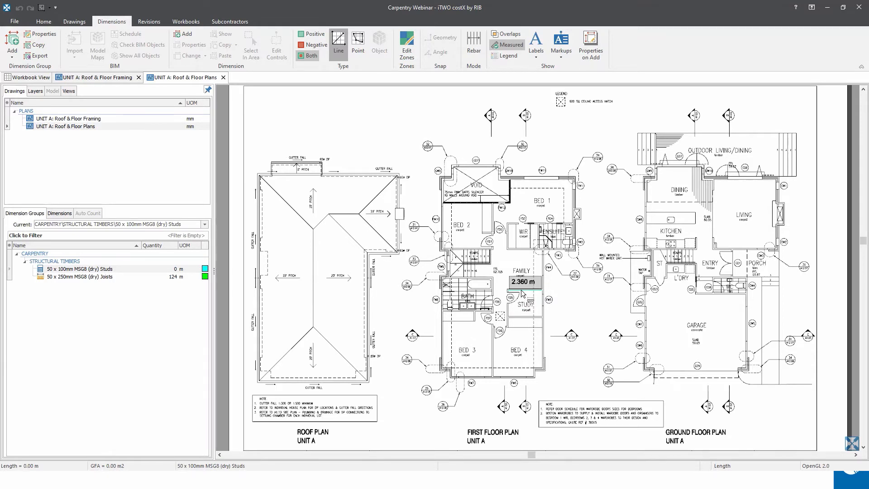
{"action": "left_click", "coordinate": [125, 269]}
{"action": "double_click", "coordinate": [126, 271]}
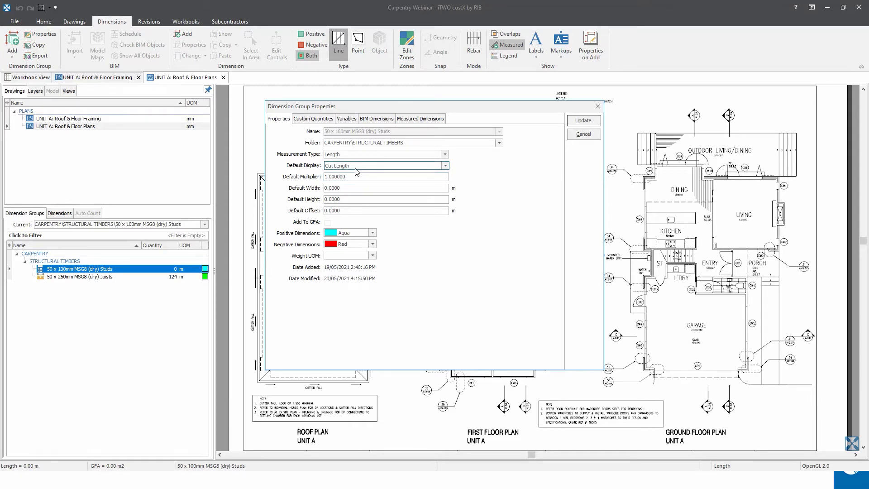
{"action": "left_click", "coordinate": [320, 120]}
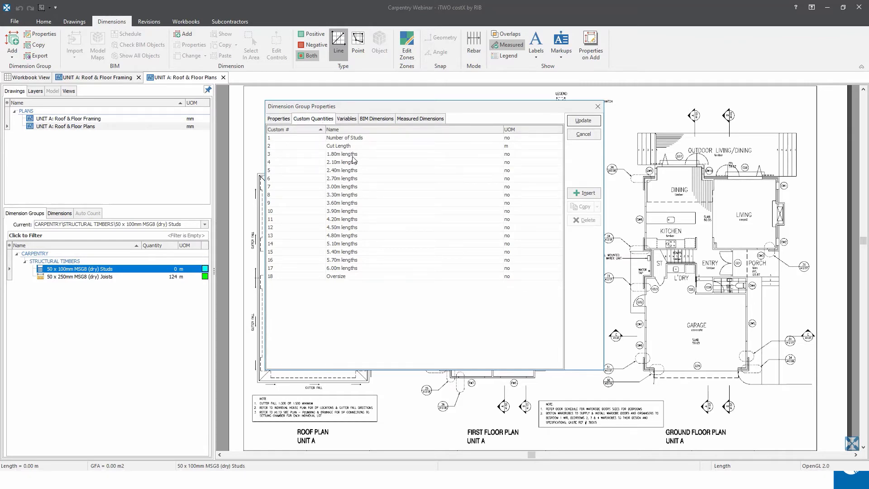
{"action": "mouse_move", "coordinate": [352, 268]}
{"action": "mouse_move", "coordinate": [372, 138]}
Step: Examine the studs group's measured dimension formulas for Height and Offset and the default values of the variables they reference
{"action": "left_click", "coordinate": [415, 119]}
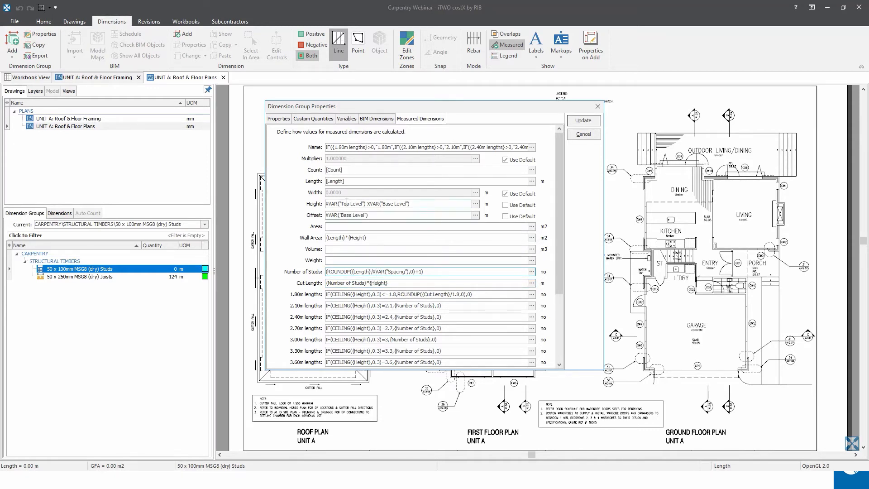
{"action": "left_click", "coordinate": [344, 203]}
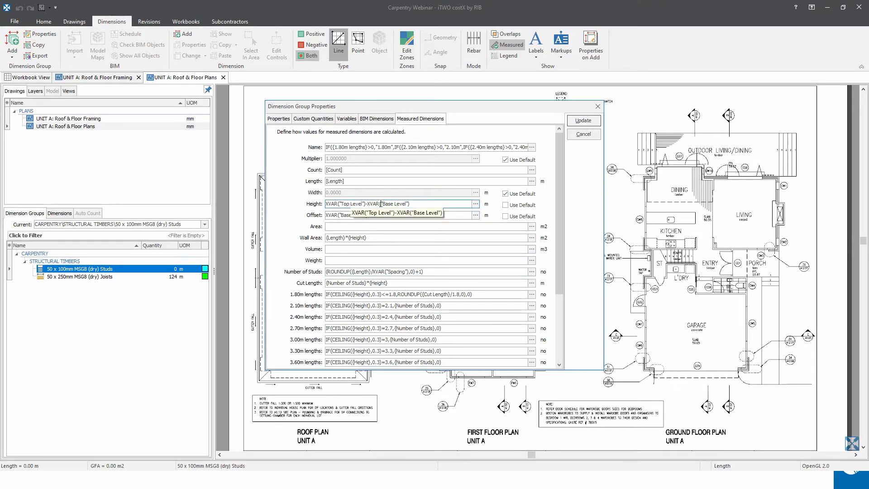
{"action": "left_click", "coordinate": [365, 216]}
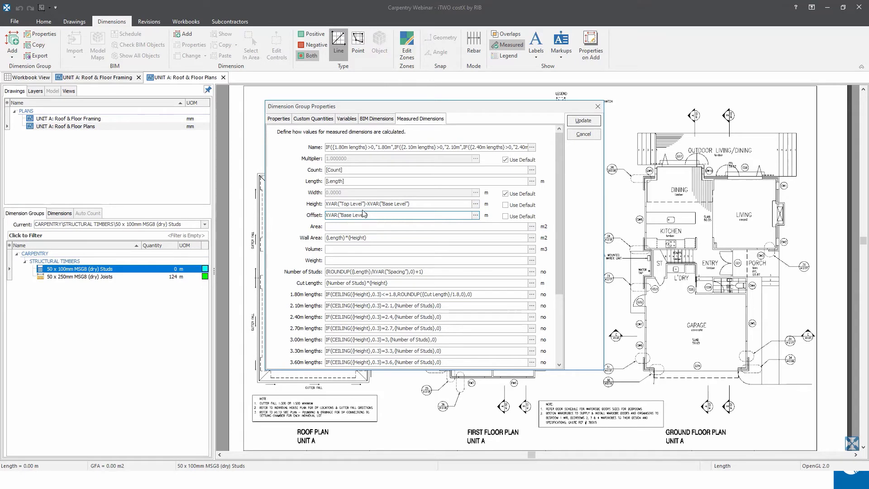
{"action": "left_click", "coordinate": [344, 122]}
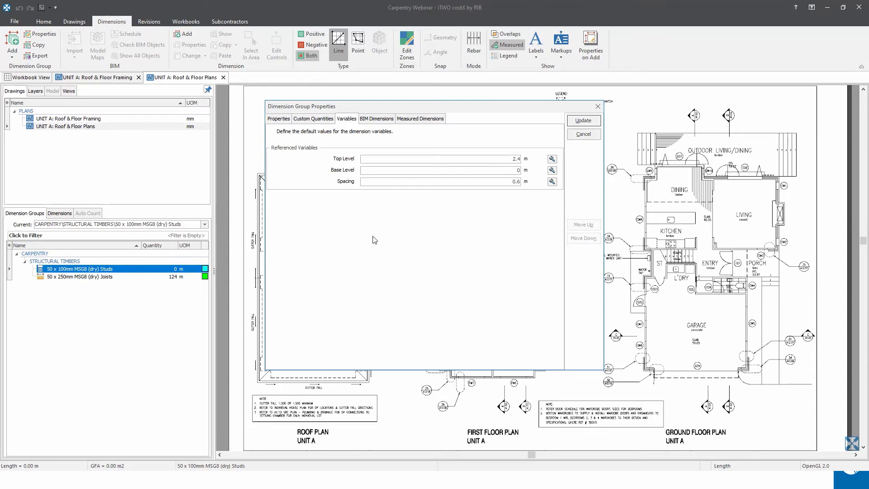
{"action": "left_click", "coordinate": [421, 120]}
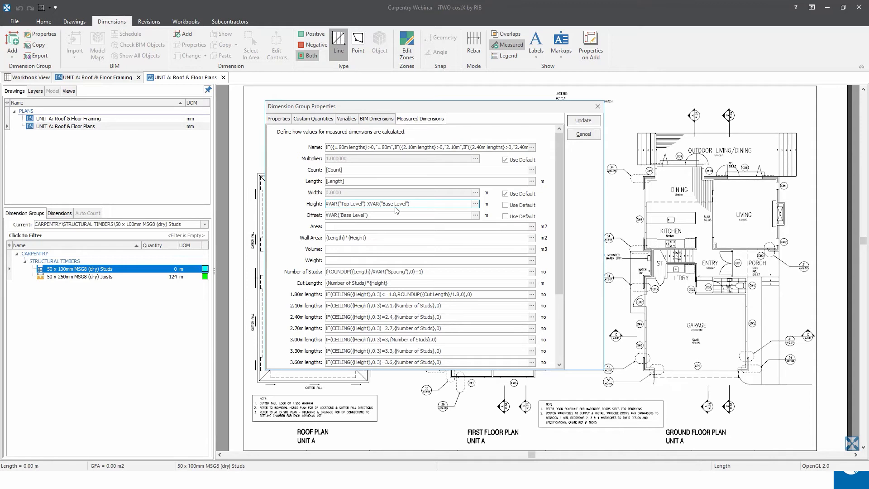
{"action": "left_click", "coordinate": [395, 215]}
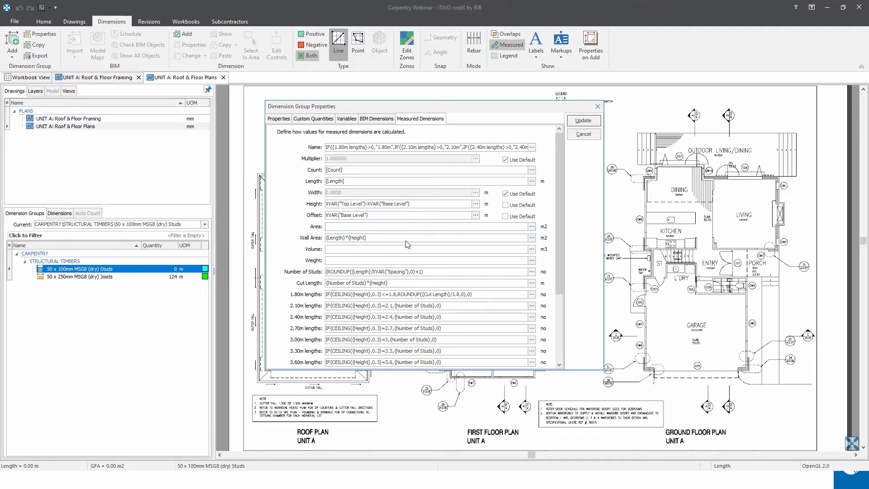
Step: Examine the studs group's measured dimension formulas for Wall Area, Number of Studs and Cut Length
{"action": "left_click", "coordinate": [334, 239]}
{"action": "left_click_drag", "start_coordinate": [558, 238], "coordinate": [562, 316]}
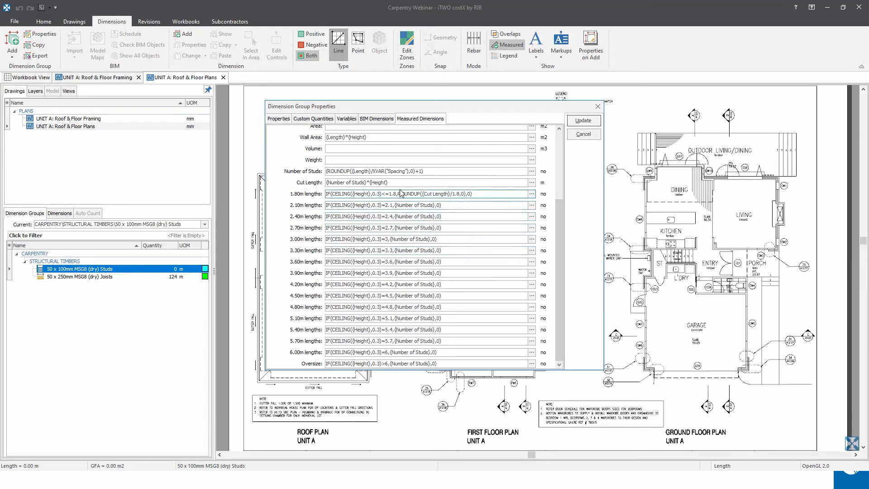
{"action": "left_click", "coordinate": [348, 183]}
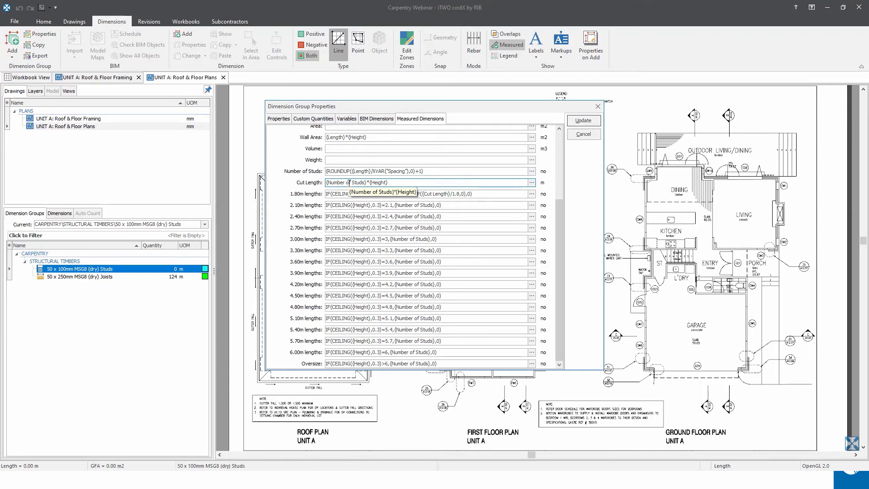
{"action": "left_click", "coordinate": [331, 172]}
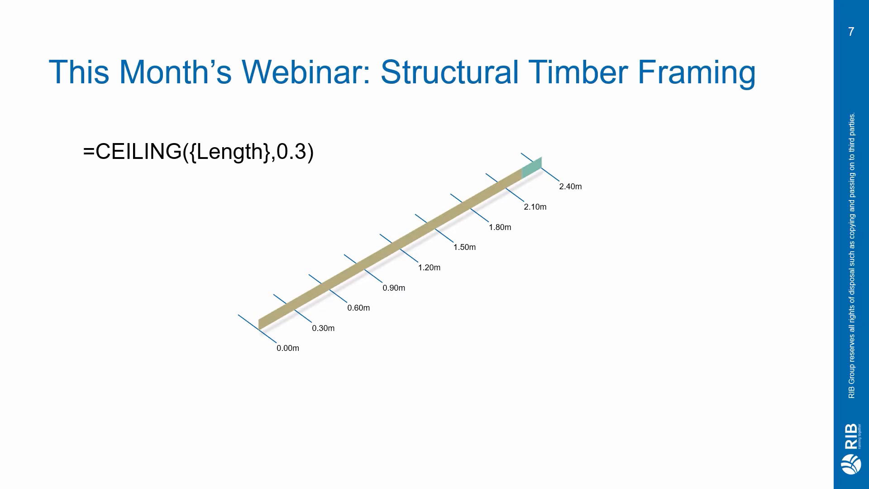
{"action": "key", "text": "Right"}
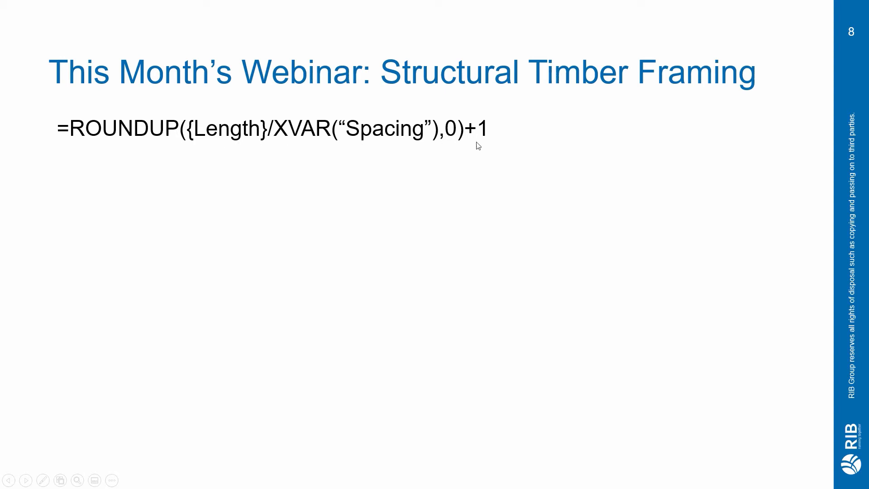
{"action": "left_click", "coordinate": [435, 196]}
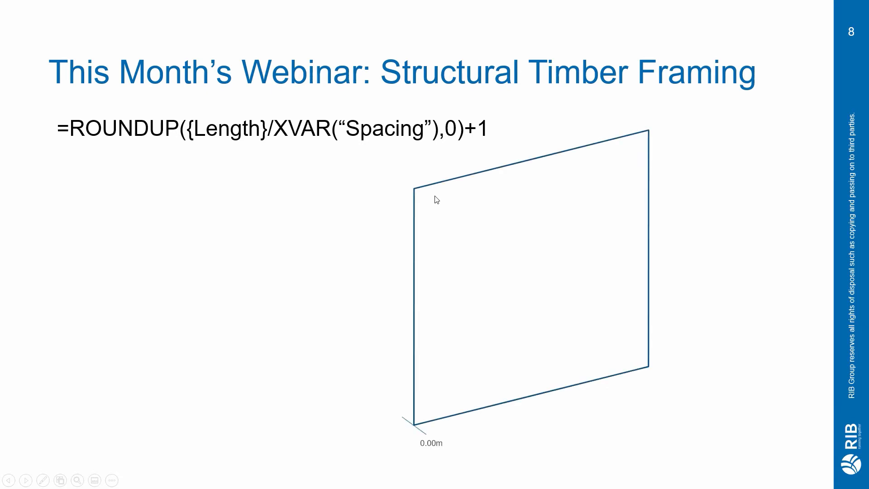
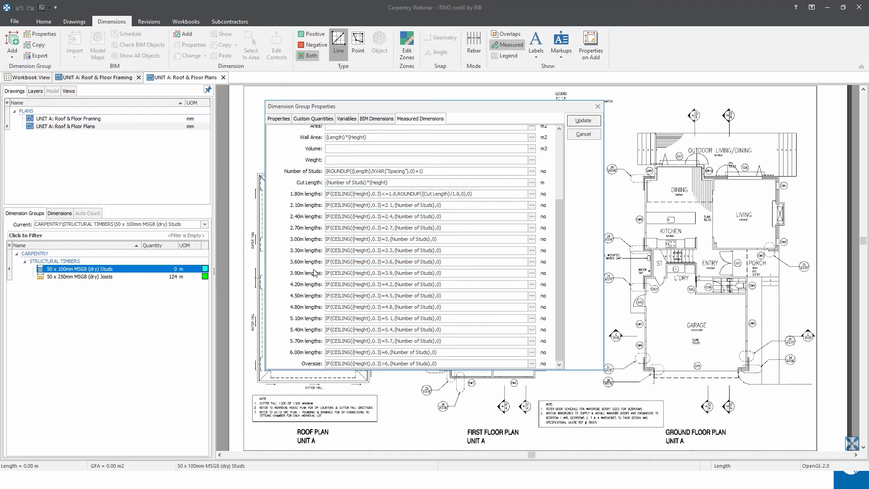
Step: Examine the Name formula and the merchant length formulas from 1.80m upwards, and leave the group properties without saving
{"action": "left_click_drag", "start_coordinate": [560, 211], "coordinate": [560, 143]}
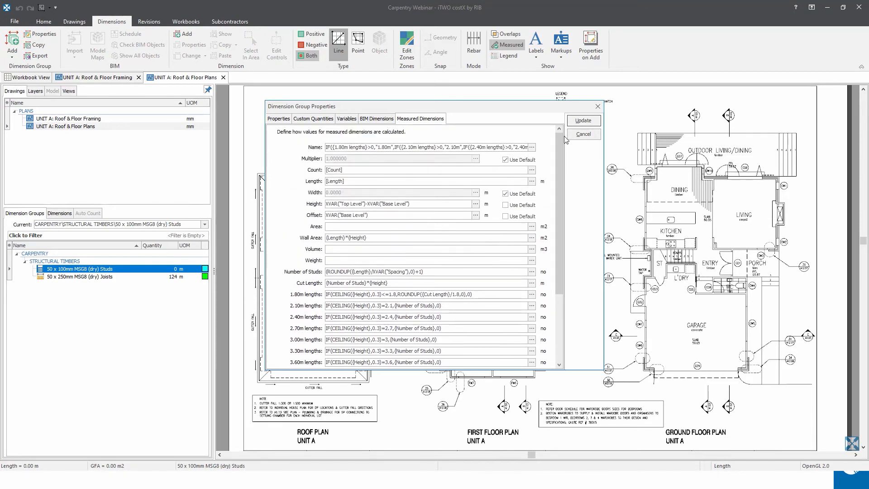
{"action": "left_click", "coordinate": [398, 146]}
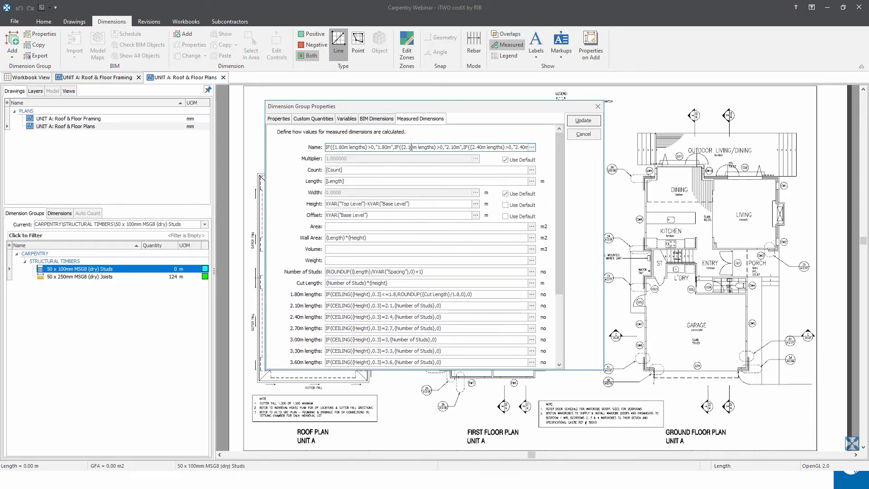
{"action": "left_click", "coordinate": [374, 305]}
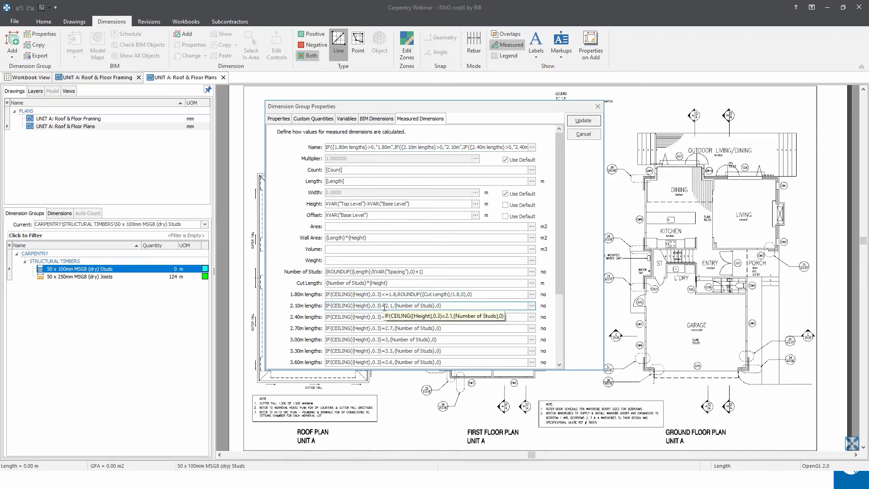
{"action": "left_click", "coordinate": [445, 147]}
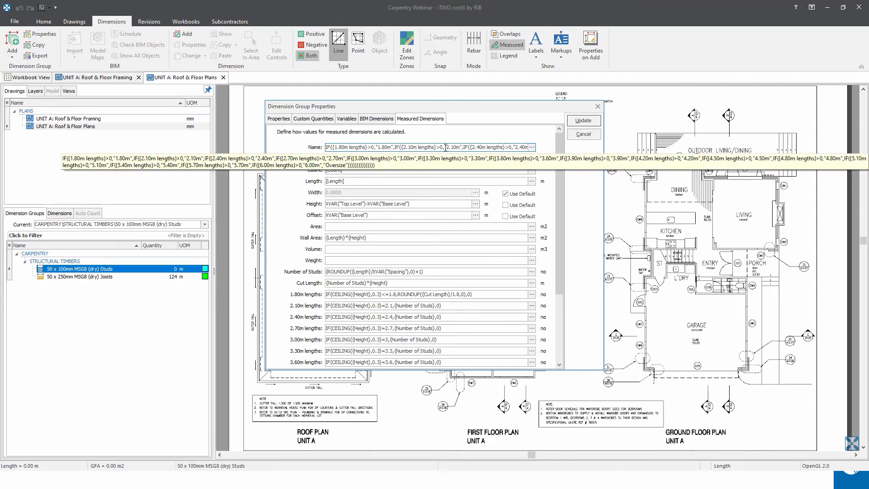
{"action": "left_click", "coordinate": [431, 229]}
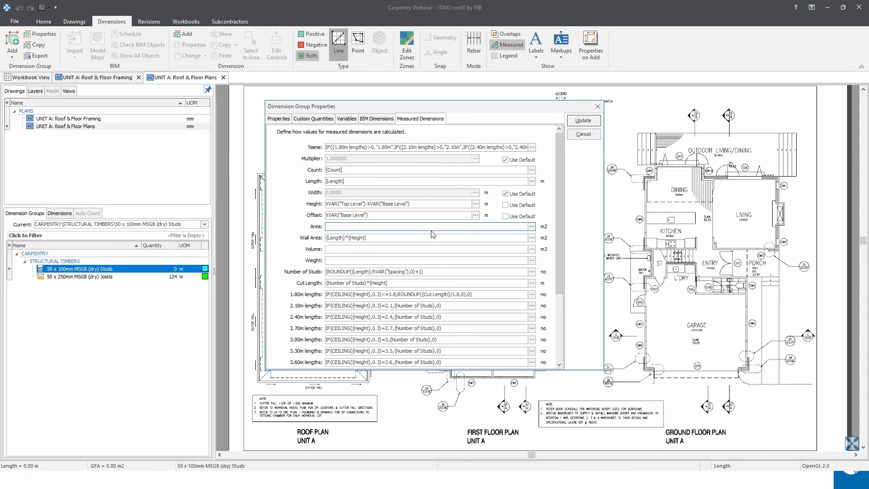
{"action": "left_click_drag", "start_coordinate": [559, 202], "coordinate": [561, 263]}
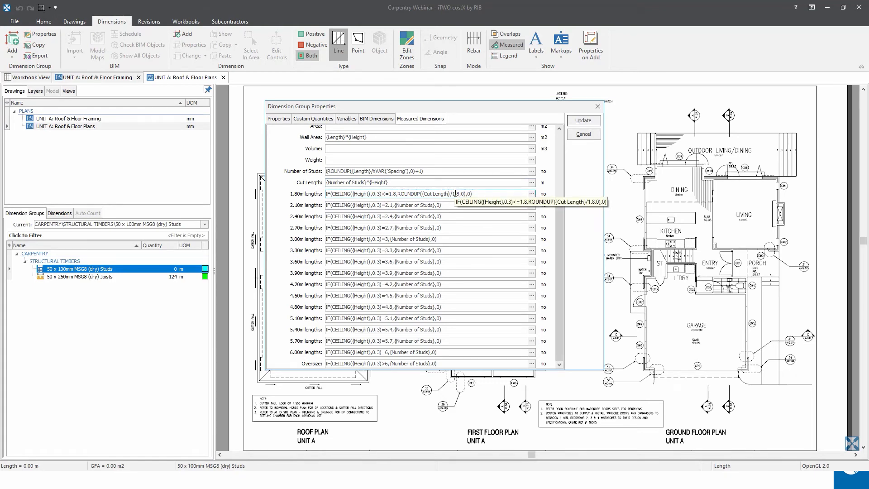
{"action": "left_click", "coordinate": [583, 135]}
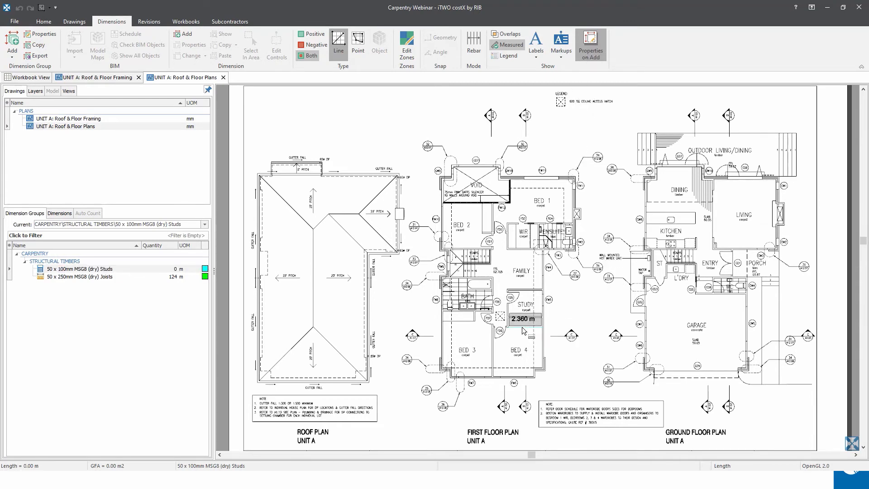
Step: Measure the studs for the wall between Study and Bed 4 on the first floor plan with a Top Level of 2.6 m
{"action": "scroll", "coordinate": [524, 331], "scroll_direction": "up", "scroll_amount": 4}
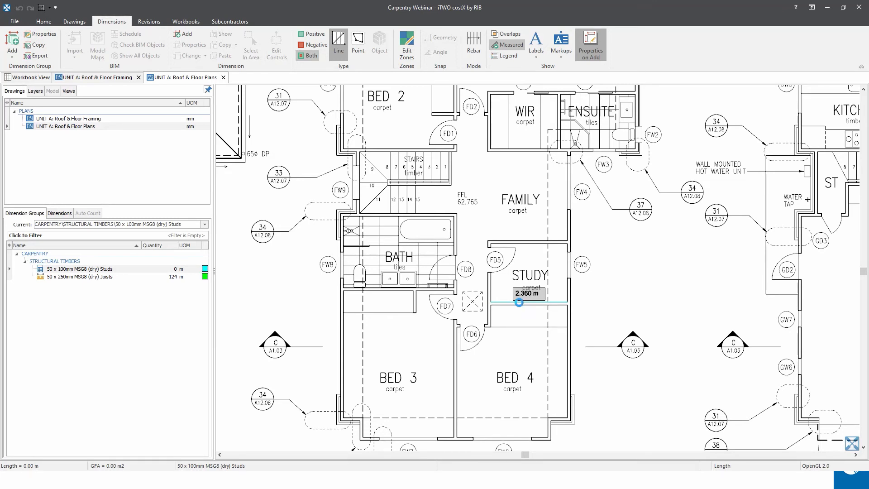
{"action": "left_click", "coordinate": [519, 303]}
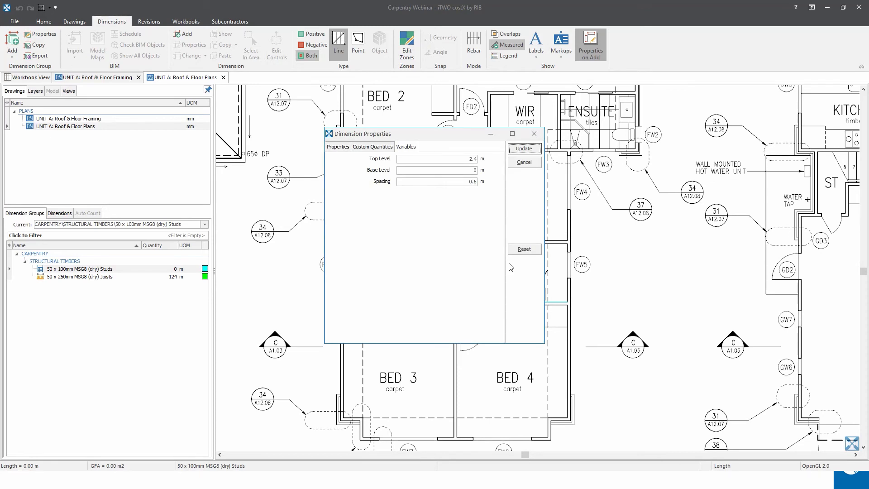
{"action": "left_click", "coordinate": [414, 159]}
{"action": "double_click", "coordinate": [413, 162]}
{"action": "type", "text": "2.6"}
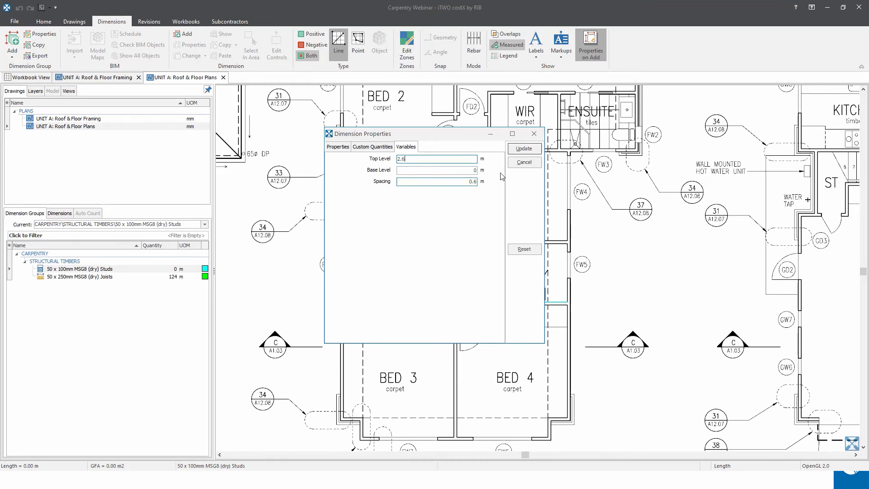
{"action": "left_click", "coordinate": [523, 151]}
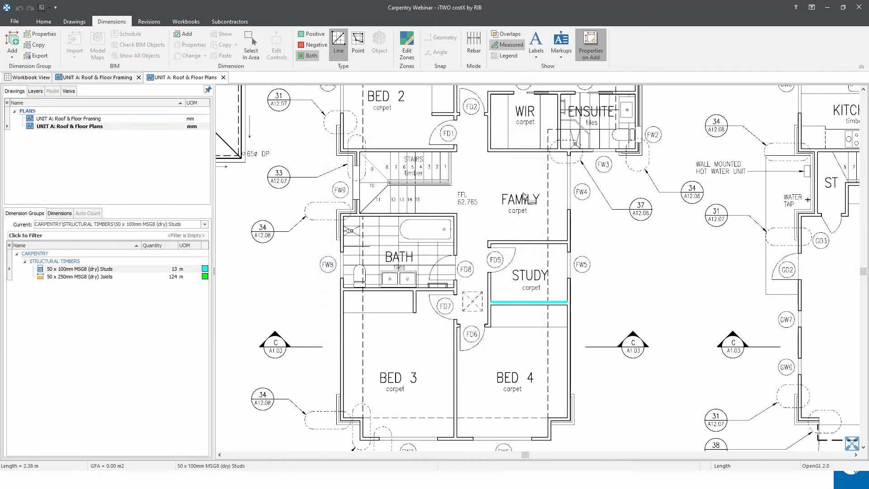
Step: Measure the studs for the wall between Family and Study, accepting the 2.6 m Top Level
{"action": "mouse_move", "coordinate": [526, 305]}
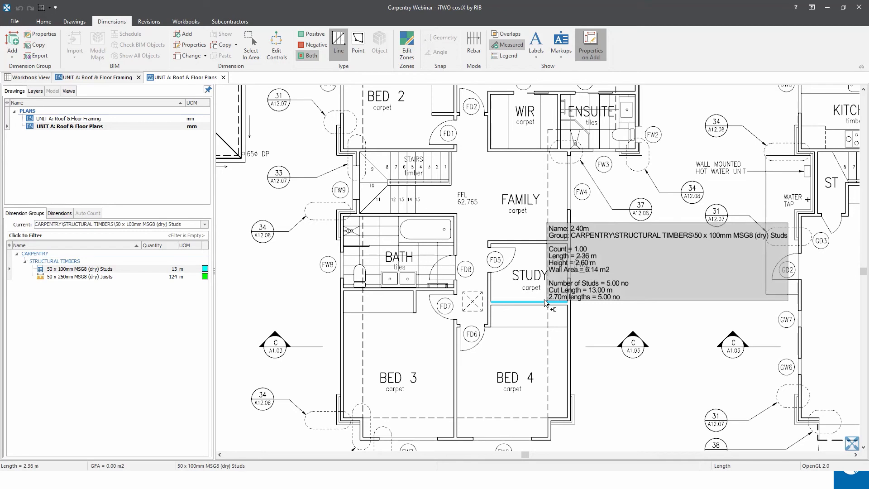
{"action": "left_click", "coordinate": [537, 239]}
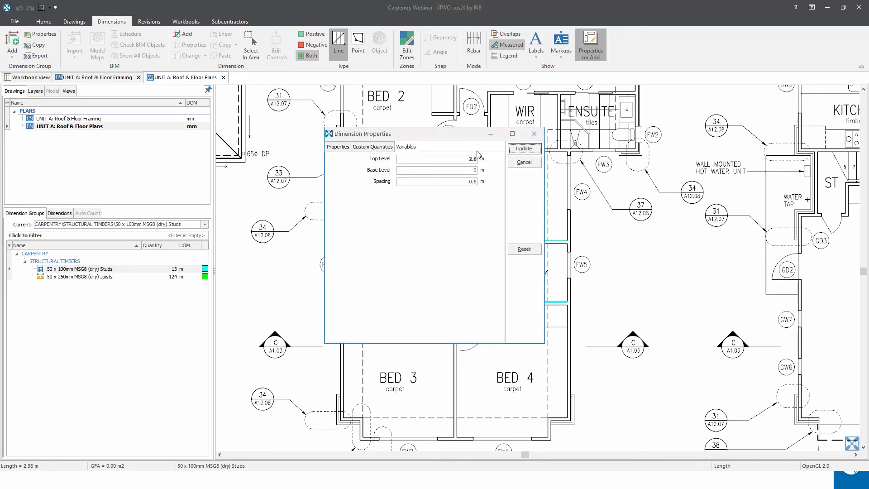
{"action": "left_click", "coordinate": [527, 151]}
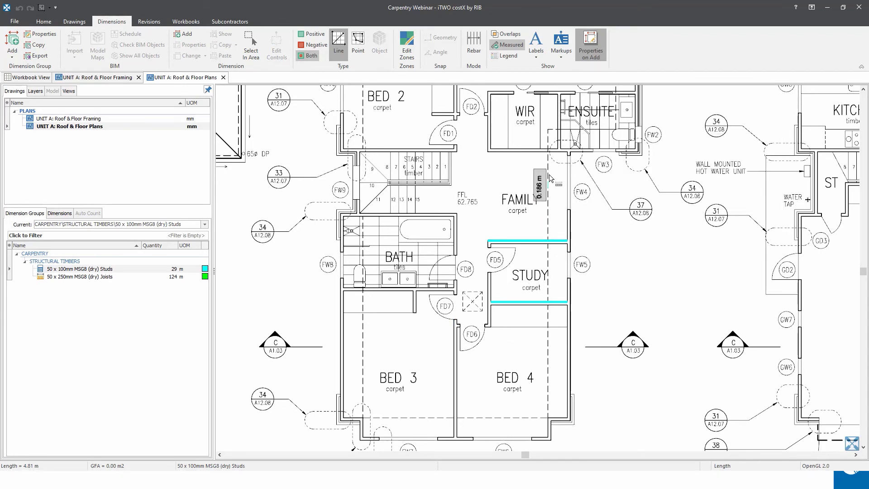
Step: Measure the three wall segments separating Bed 1 from the WIR and Ensuite, accepting the 2.6 m Top Level for each
{"action": "left_click_drag", "start_coordinate": [506, 171], "coordinate": [481, 312]}
{"action": "scroll", "coordinate": [613, 252], "scroll_direction": "up", "scroll_amount": 2}
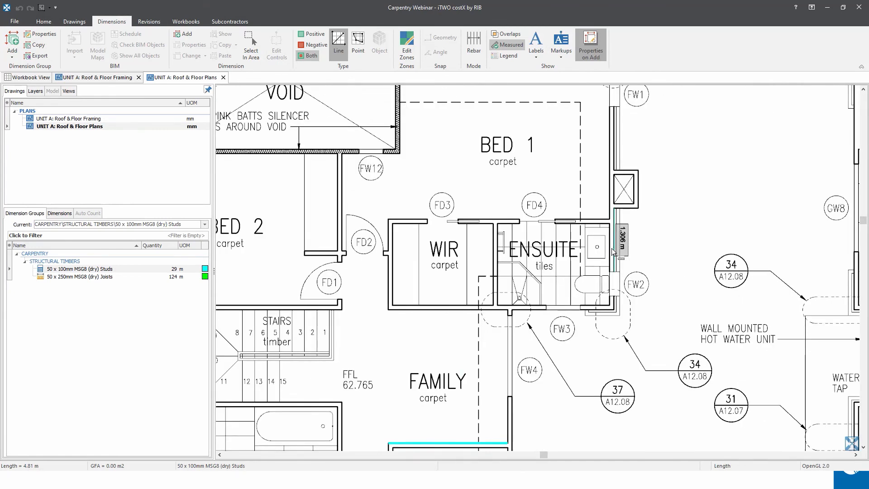
{"action": "left_click", "coordinate": [412, 221]}
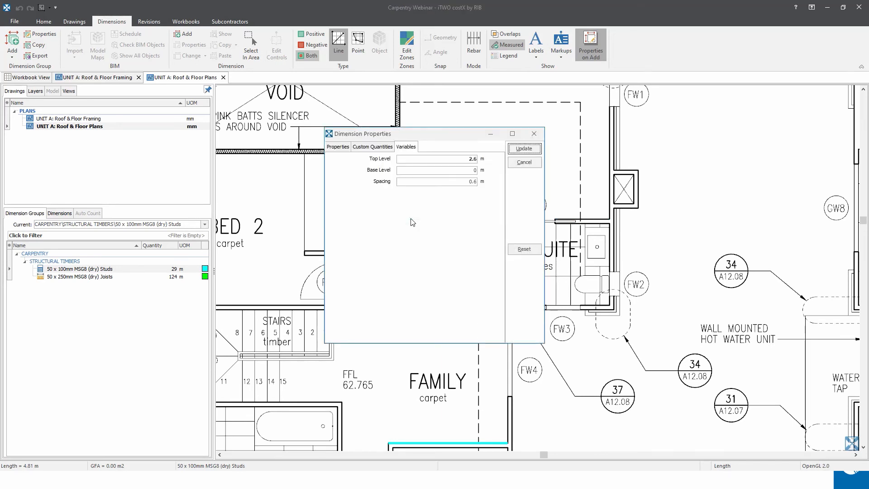
{"action": "left_click", "coordinate": [532, 150]}
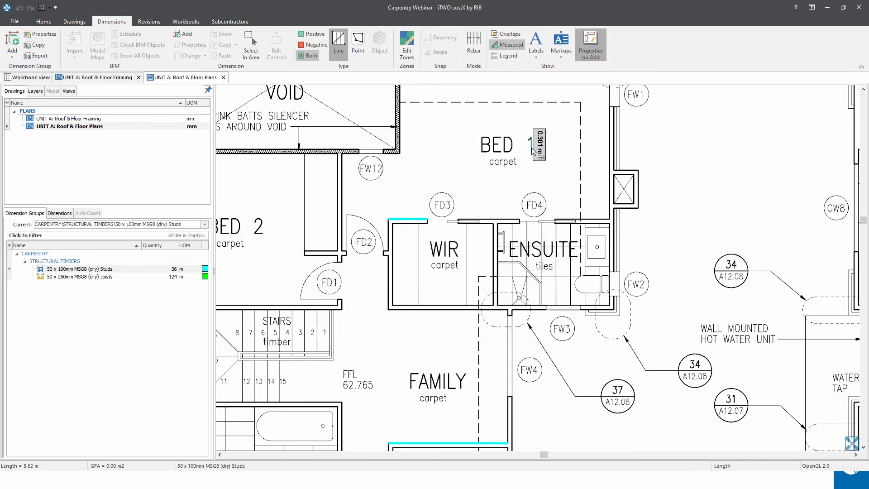
{"action": "left_click", "coordinate": [505, 220]}
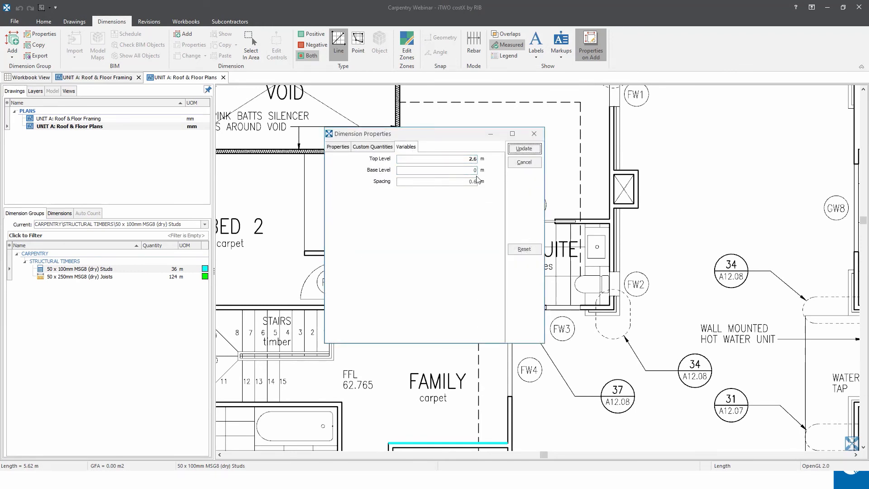
{"action": "left_click", "coordinate": [524, 148]}
{"action": "left_click", "coordinate": [555, 221]}
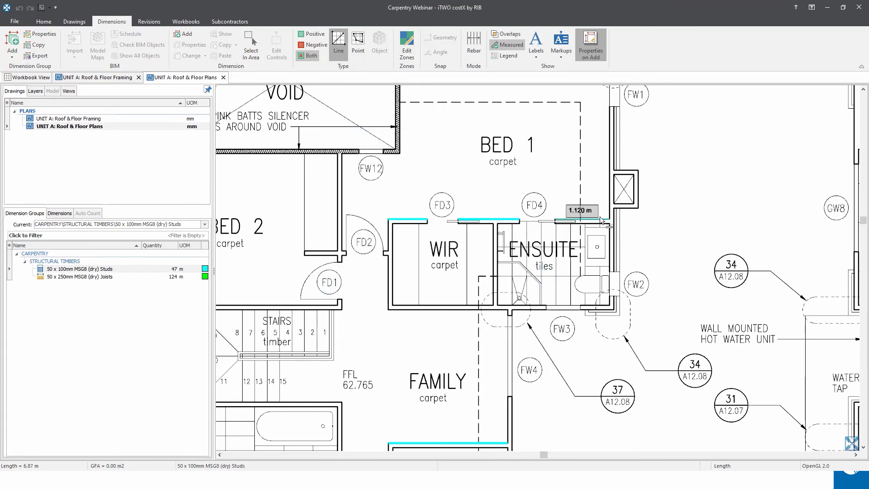
{"action": "double_click", "coordinate": [602, 220]}
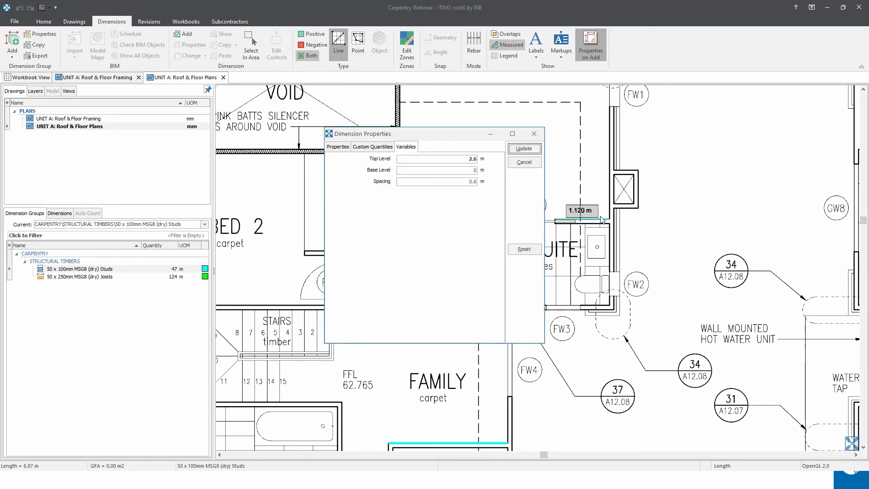
{"action": "left_click", "coordinate": [524, 148]}
{"action": "left_click", "coordinate": [531, 139]}
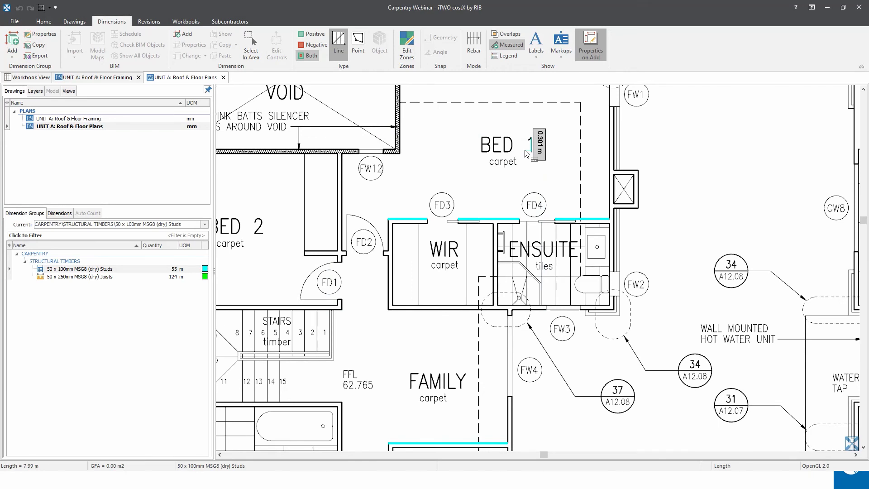
{"action": "key", "text": "Escape"}
Step: Measure the wall above door opening FD3 point to point with a Base Level of 2.0 m, and inspect its stud quantities
{"action": "left_click", "coordinate": [358, 43]}
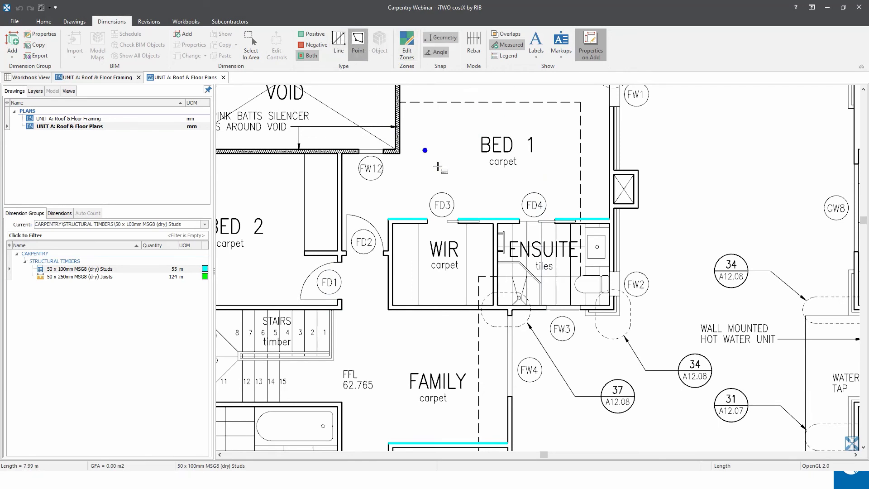
{"action": "mouse_move", "coordinate": [428, 217]}
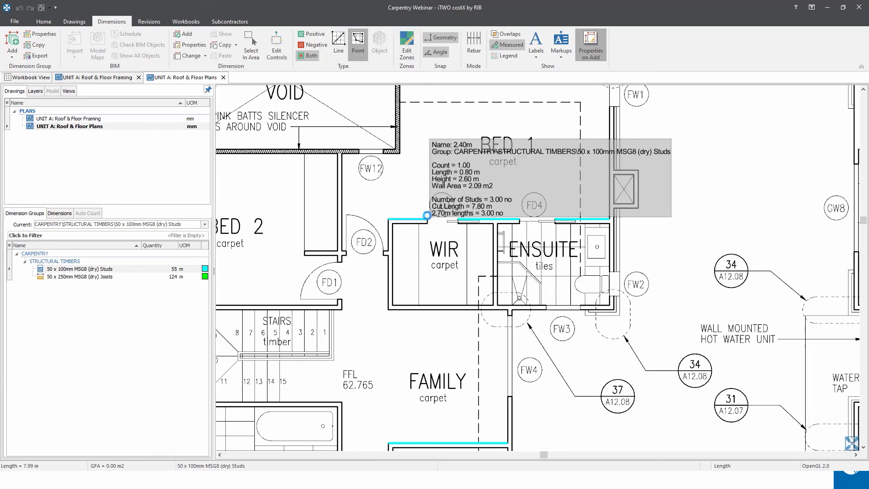
{"action": "left_click", "coordinate": [428, 219]}
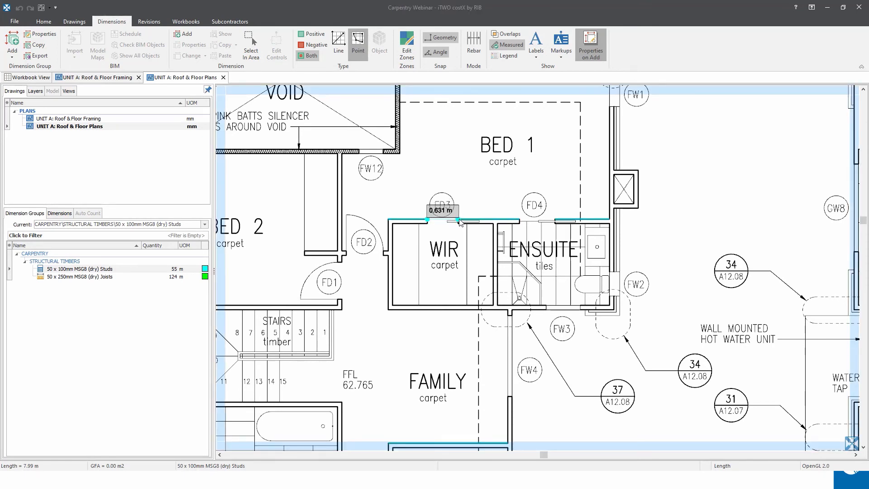
{"action": "double_click", "coordinate": [458, 219]}
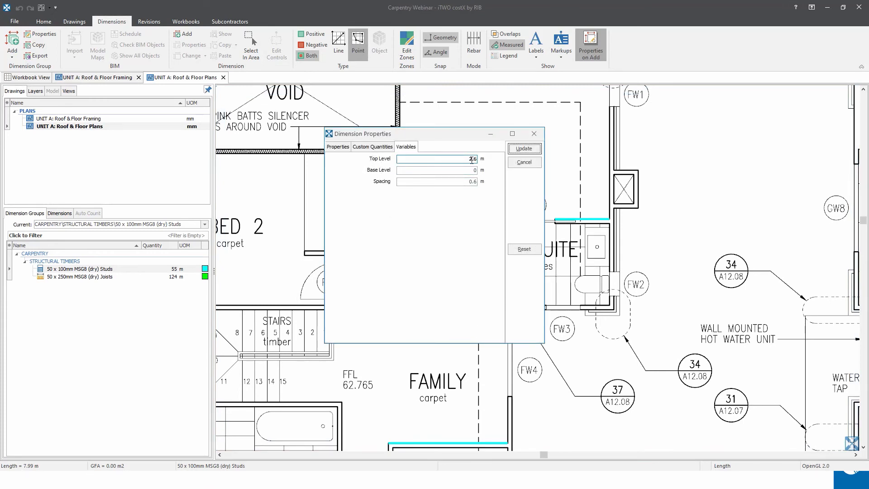
{"action": "left_click", "coordinate": [401, 170]}
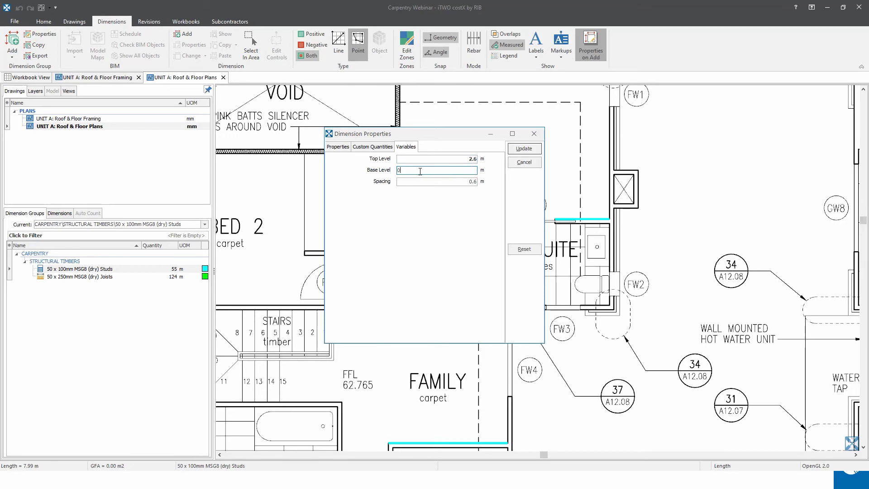
{"action": "left_click_drag", "start_coordinate": [401, 173], "coordinate": [397, 175]}
{"action": "type", "text": "2.0"}
{"action": "left_click", "coordinate": [523, 150]}
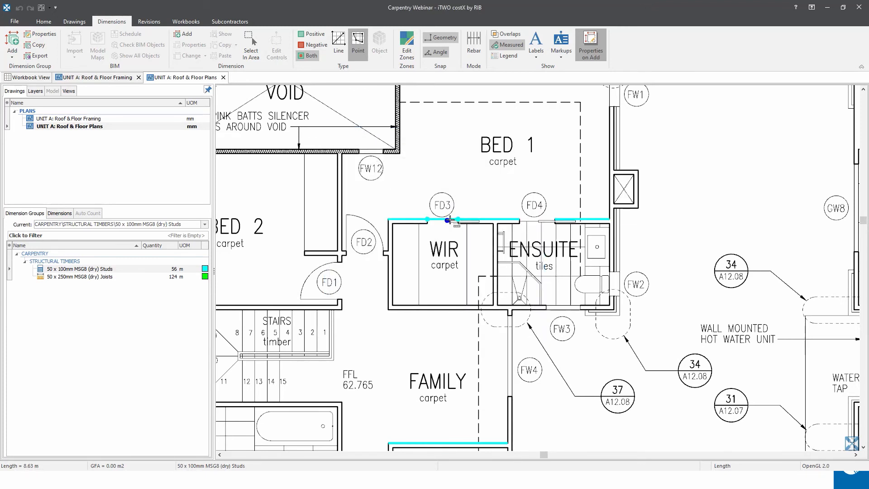
{"action": "scroll", "coordinate": [449, 221], "scroll_direction": "up", "scroll_amount": 2}
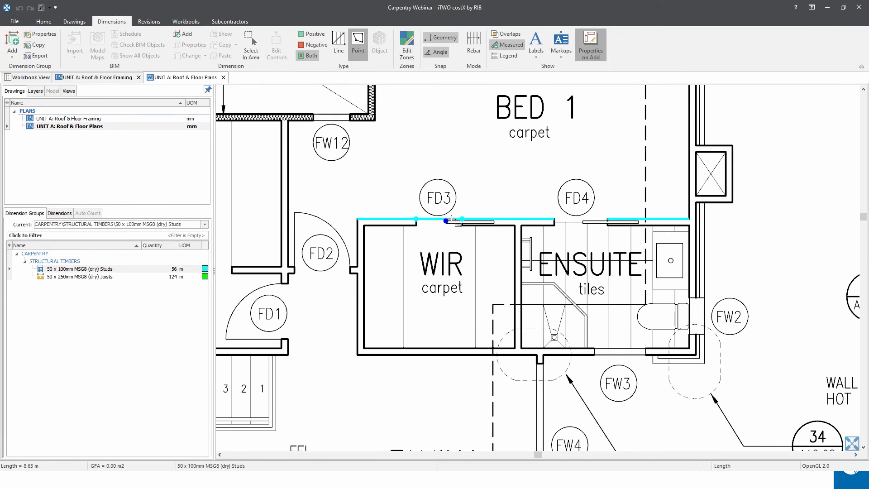
{"action": "left_click", "coordinate": [453, 221]}
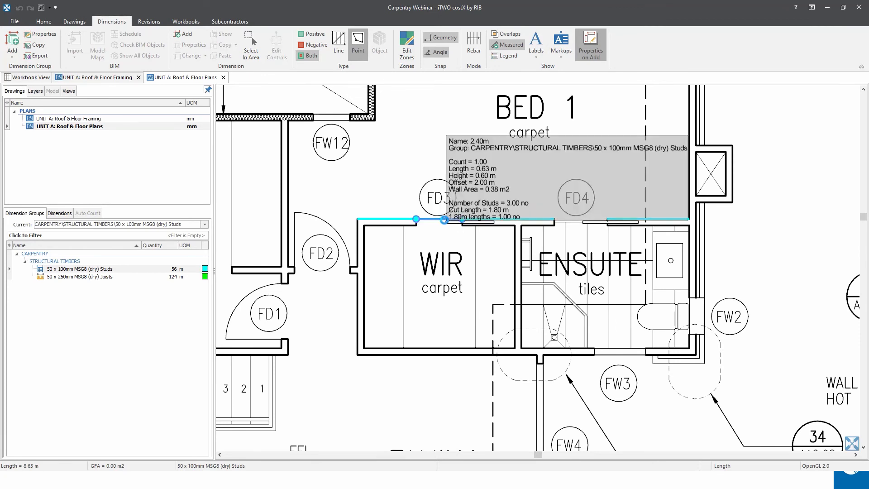
Step: Measure the wall above door opening FD4 point to point with a 2.6 m Top Level and 2 m Base Level, and inspect its stud quantities
{"action": "left_click", "coordinate": [446, 222]}
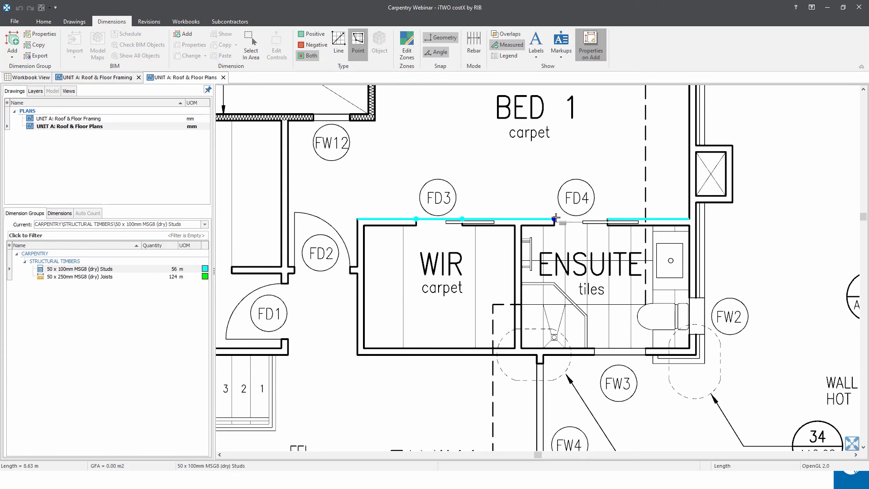
{"action": "left_click", "coordinate": [554, 218]}
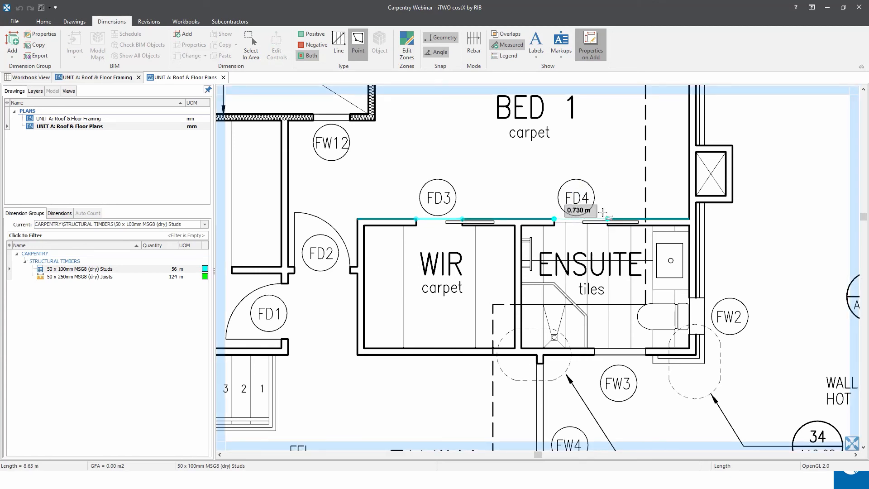
{"action": "double_click", "coordinate": [603, 213]}
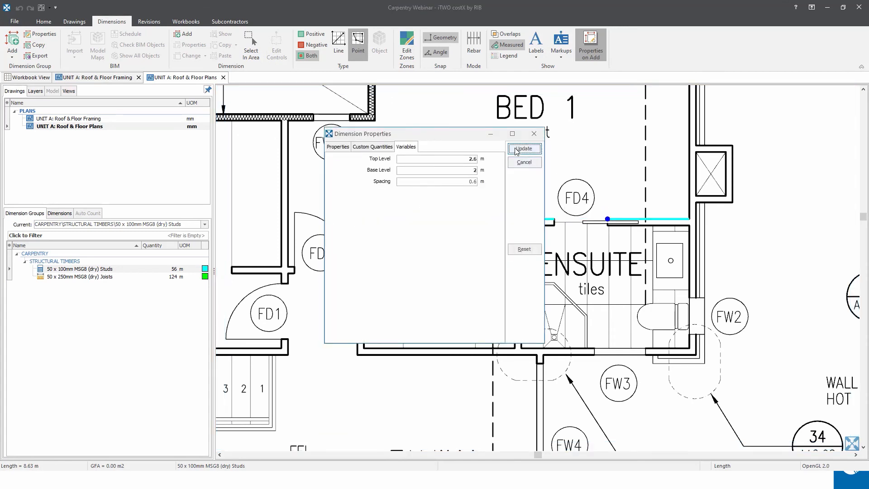
{"action": "left_click", "coordinate": [468, 172]}
{"action": "left_click", "coordinate": [472, 159]}
{"action": "left_click", "coordinate": [517, 152]}
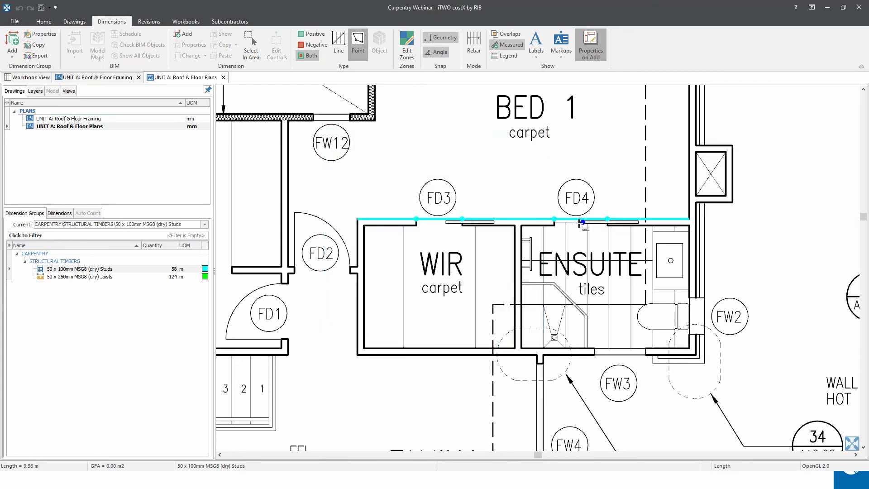
{"action": "mouse_move", "coordinate": [580, 226]}
{"action": "key", "text": "Escape"}
{"action": "left_click", "coordinate": [568, 222]}
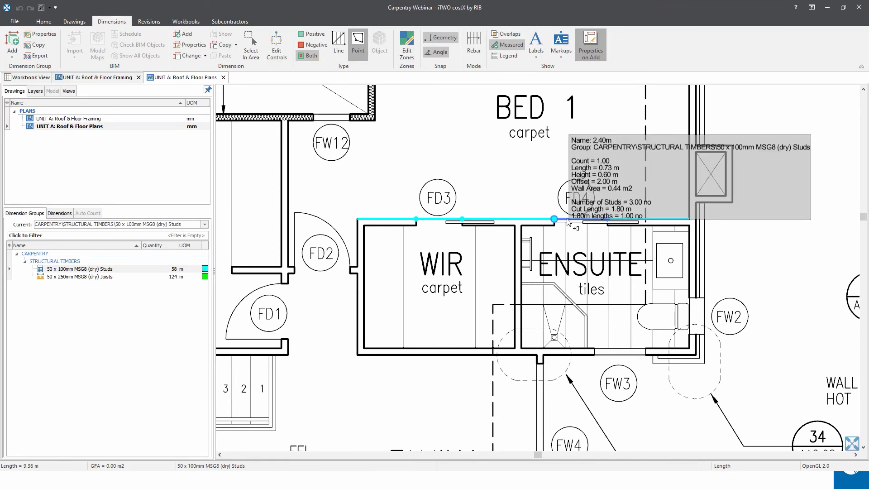
{"action": "key", "text": "Escape"}
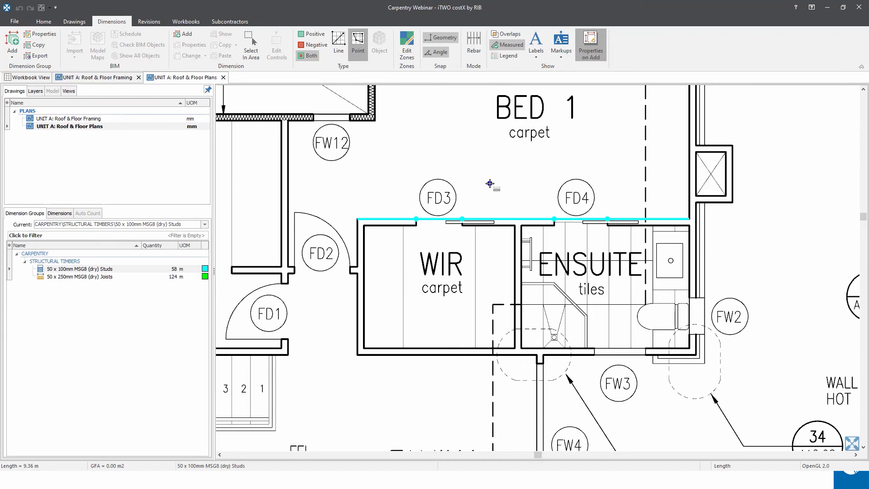
Step: View the measured stud walls in 3D, including the walls above the door openings, and return to the 2D plan
{"action": "scroll", "coordinate": [490, 183], "scroll_direction": "down", "scroll_amount": 2}
{"action": "scroll", "coordinate": [490, 183], "scroll_direction": "down", "scroll_amount": 2}
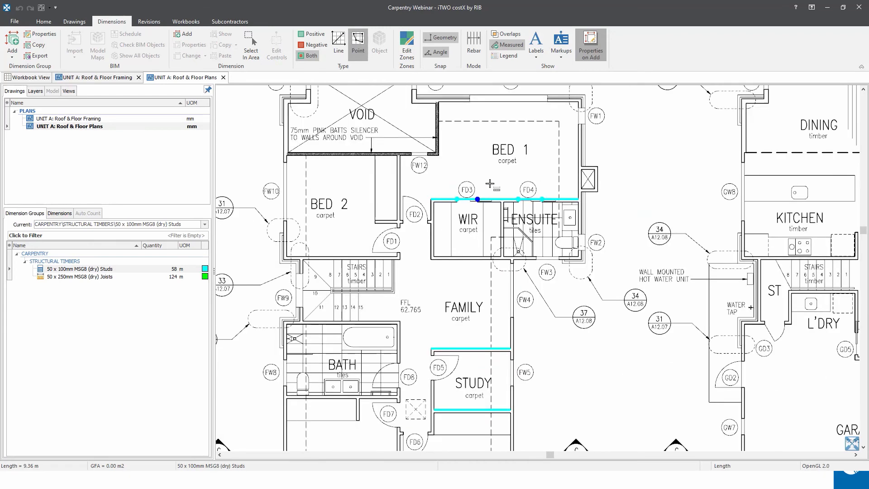
{"action": "left_click", "coordinate": [77, 23]}
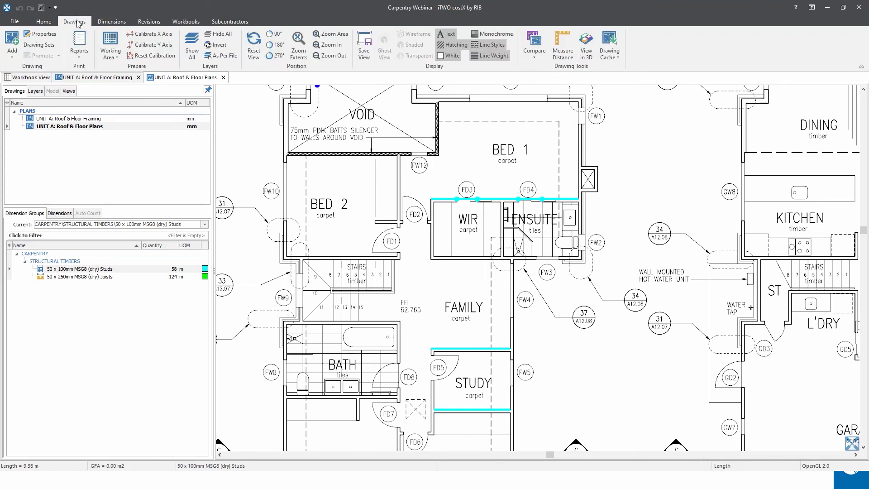
{"action": "left_click", "coordinate": [588, 50]}
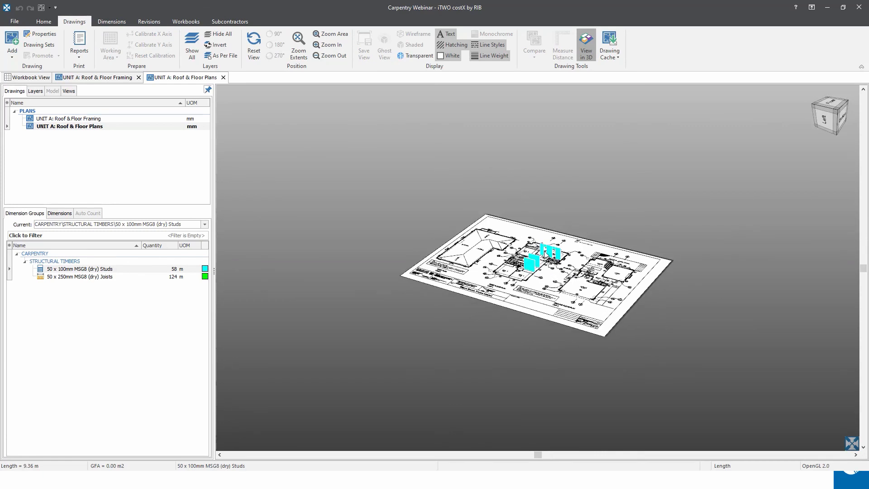
{"action": "scroll", "coordinate": [545, 253], "scroll_direction": "up", "scroll_amount": 5}
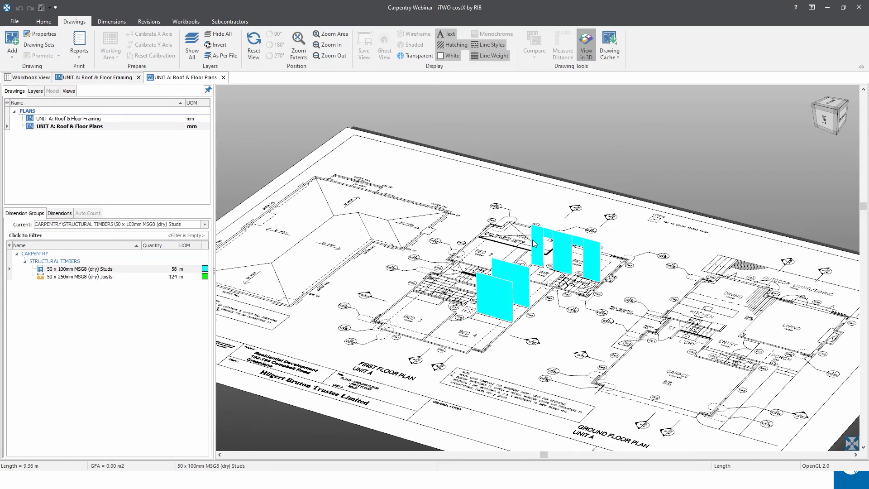
{"action": "scroll", "coordinate": [589, 257], "scroll_direction": "up", "scroll_amount": 2}
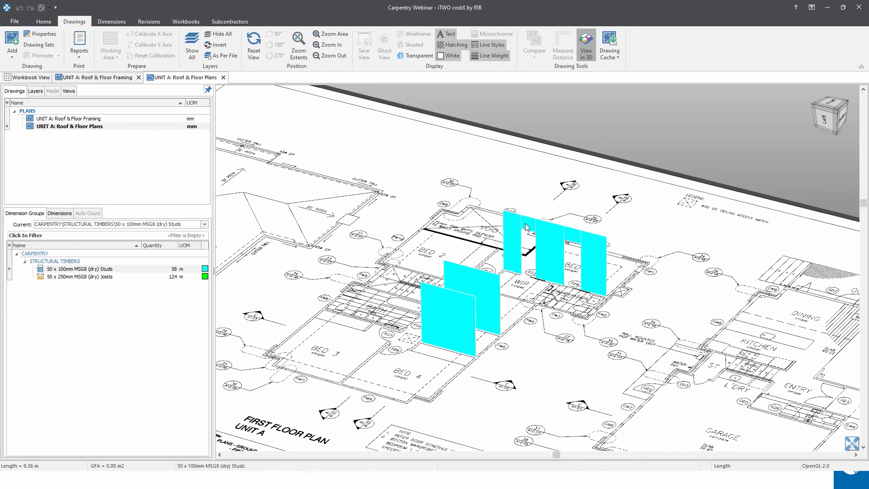
{"action": "mouse_move", "coordinate": [143, 273]}
{"action": "left_click", "coordinate": [586, 48]}
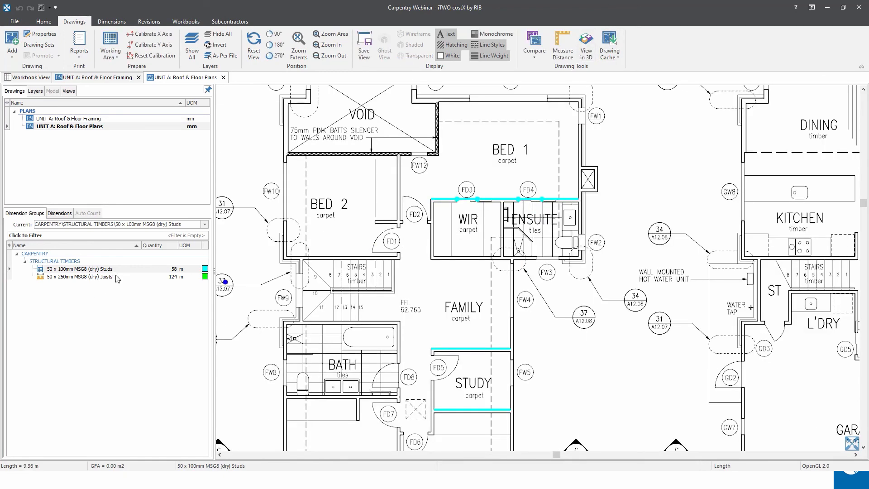
Step: Review the length quantities of the 50 x 250mm MSG8 (dry) Joists dimension group
{"action": "mouse_move", "coordinate": [116, 278]}
{"action": "mouse_move", "coordinate": [440, 198]}
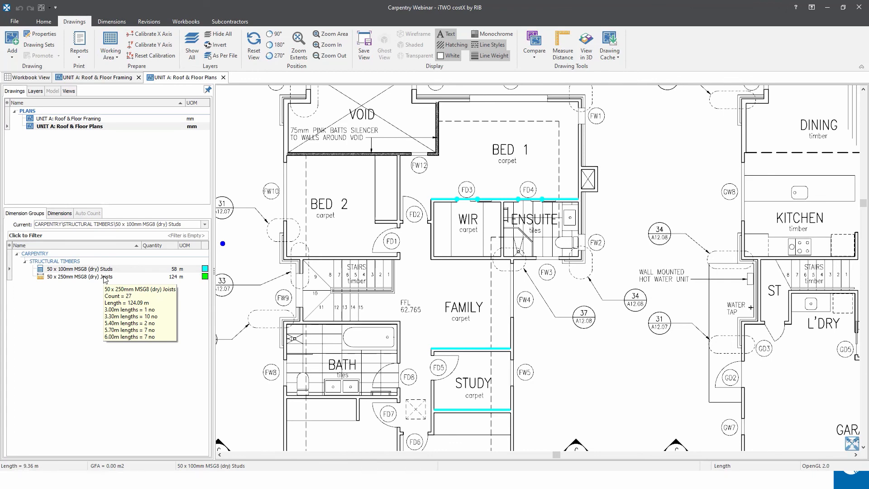
{"action": "scroll", "coordinate": [342, 293], "scroll_direction": "down", "scroll_amount": 2}
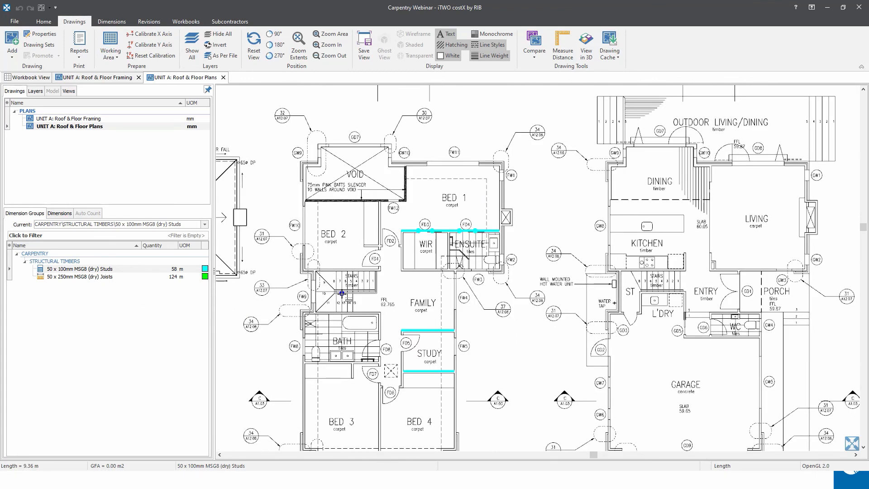
{"action": "left_click_drag", "start_coordinate": [342, 293], "coordinate": [358, 255]}
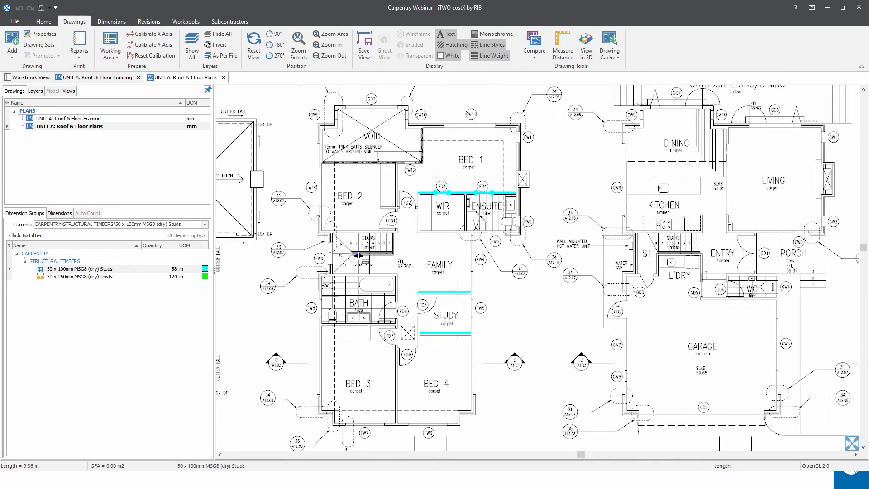
{"action": "mouse_move", "coordinate": [166, 271]}
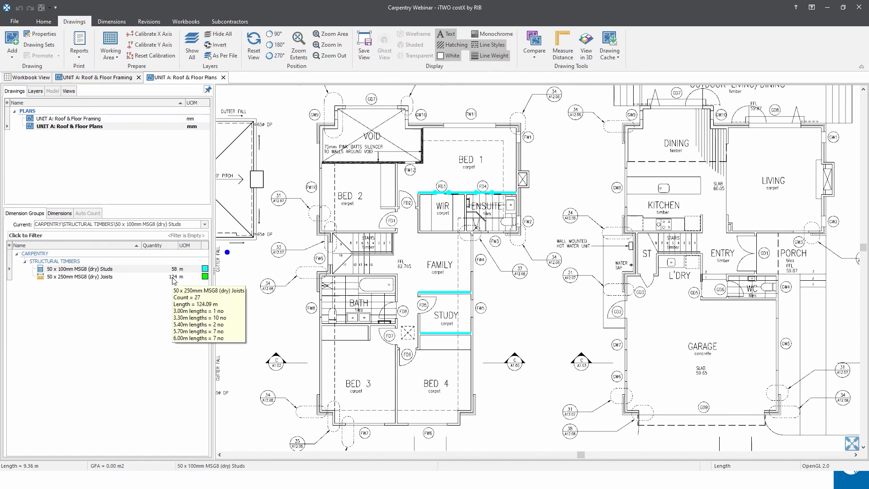
Step: Export all dimension groups to Excel as summary only, saving the workbook as Carpentry Webinar - 1 - Initial on the Desktop
{"action": "left_click", "coordinate": [111, 21]}
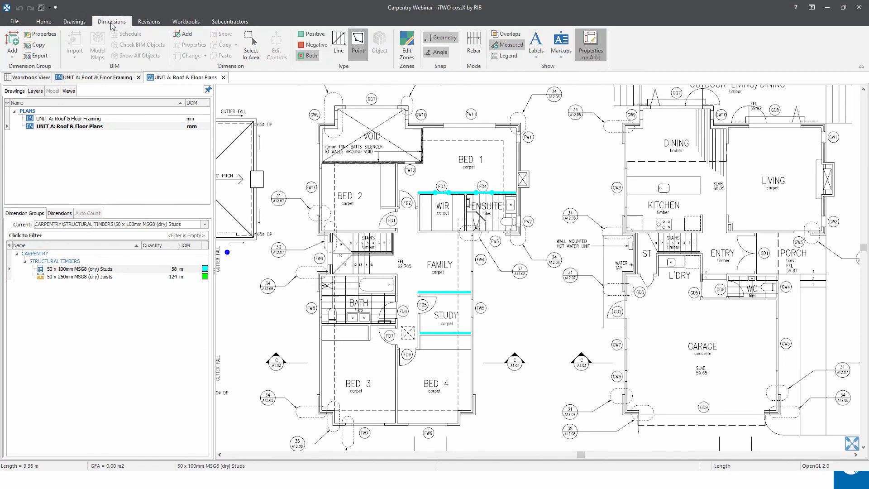
{"action": "left_click", "coordinate": [74, 21]}
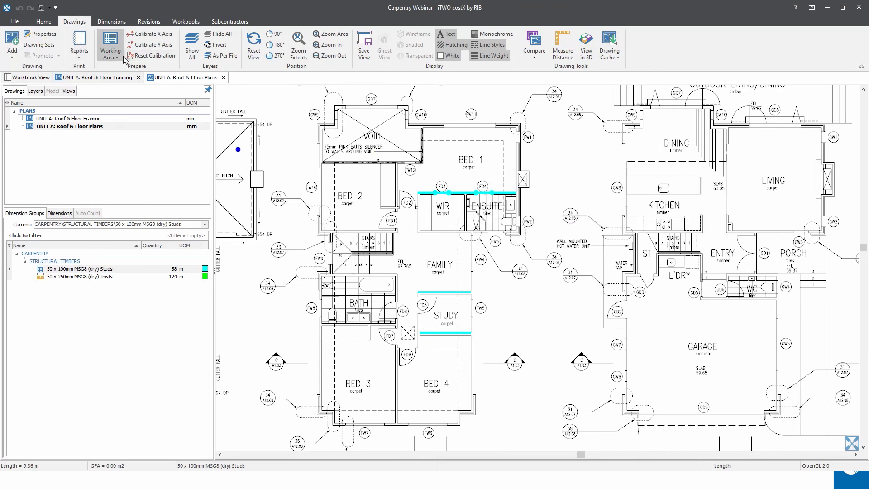
{"action": "left_click", "coordinate": [111, 22]}
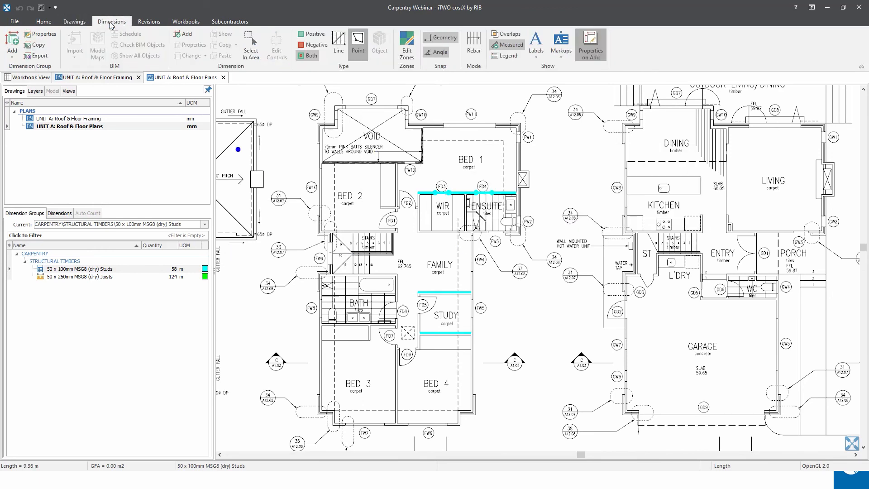
{"action": "left_click", "coordinate": [36, 56]}
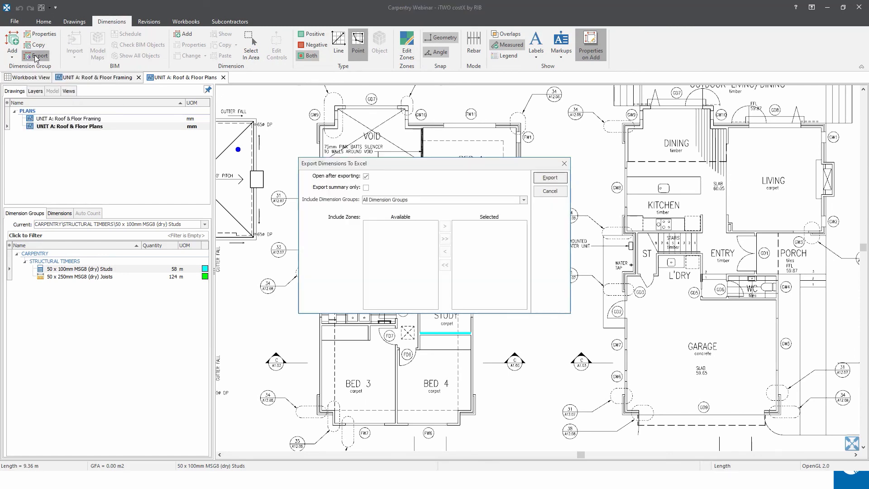
{"action": "left_click", "coordinate": [366, 187]}
{"action": "left_click", "coordinate": [551, 177]}
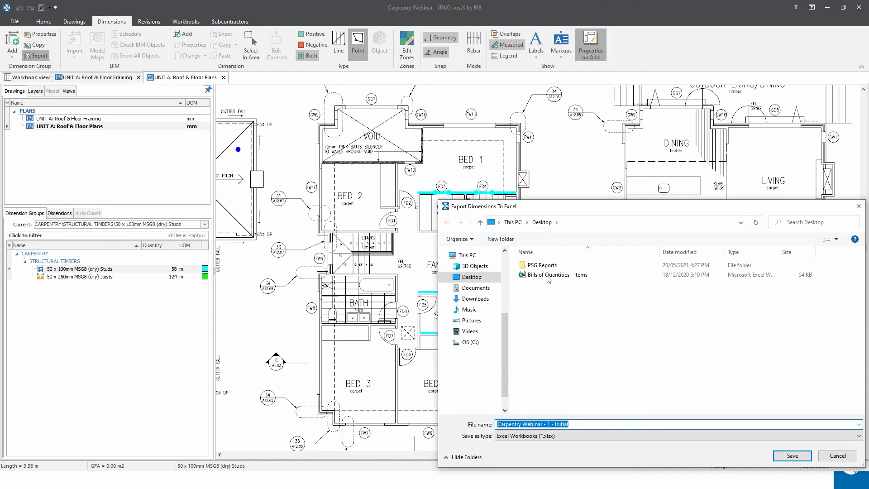
{"action": "left_click", "coordinate": [791, 456]}
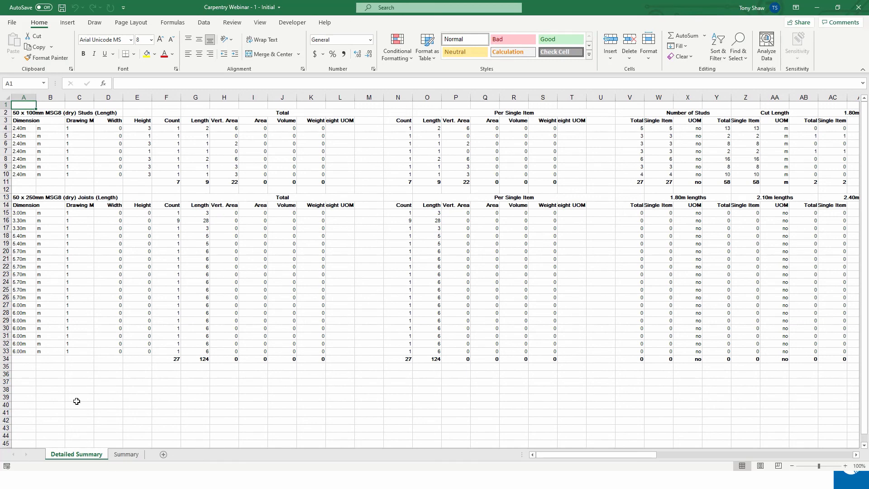
Step: Examine the number of studs, cut length and timber length columns on the Detailed Summary sheet of the exported workbook
{"action": "left_click_drag", "start_coordinate": [547, 455], "coordinate": [626, 457]}
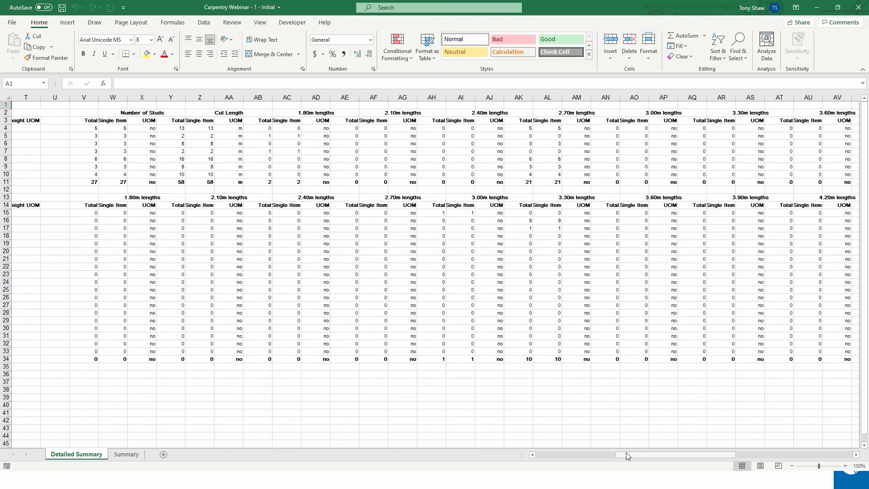
{"action": "left_click_drag", "start_coordinate": [626, 454], "coordinate": [527, 453]}
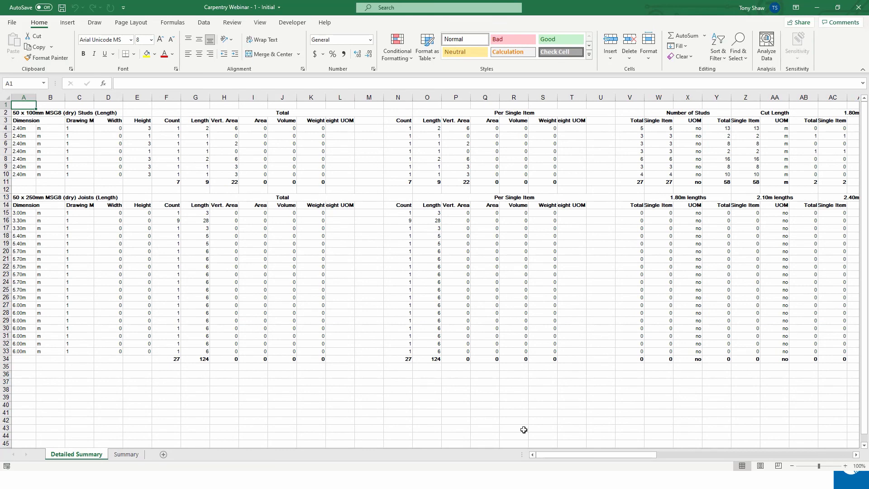
{"action": "left_click_drag", "start_coordinate": [572, 455], "coordinate": [665, 454]}
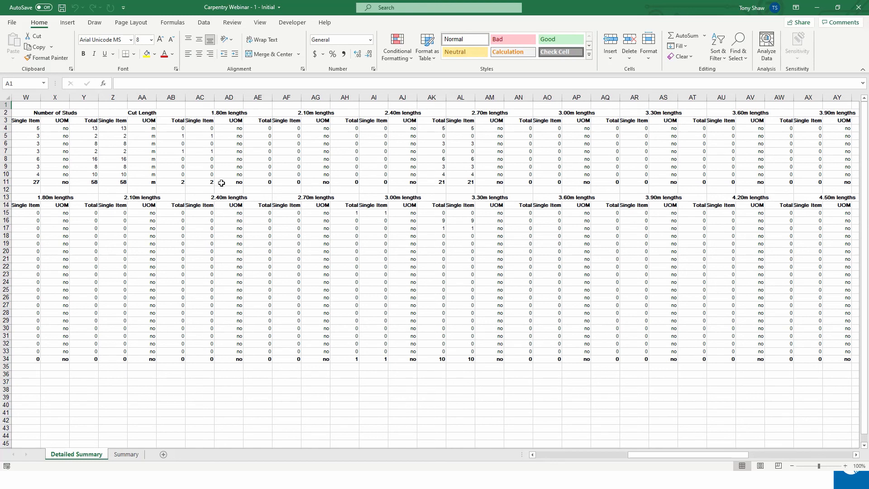
Step: Examine the custom quantity columns on the Summary sheet, widening column S slightly
{"action": "left_click", "coordinate": [127, 454]}
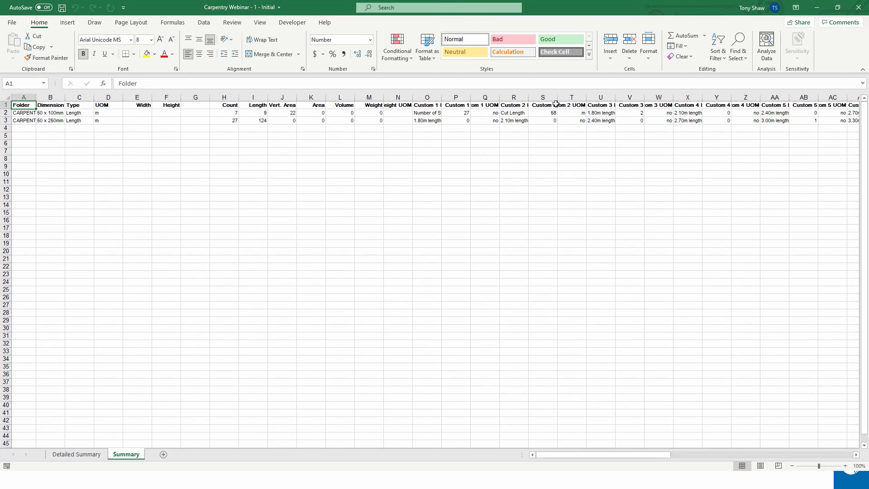
{"action": "left_click_drag", "start_coordinate": [558, 99], "coordinate": [561, 97]}
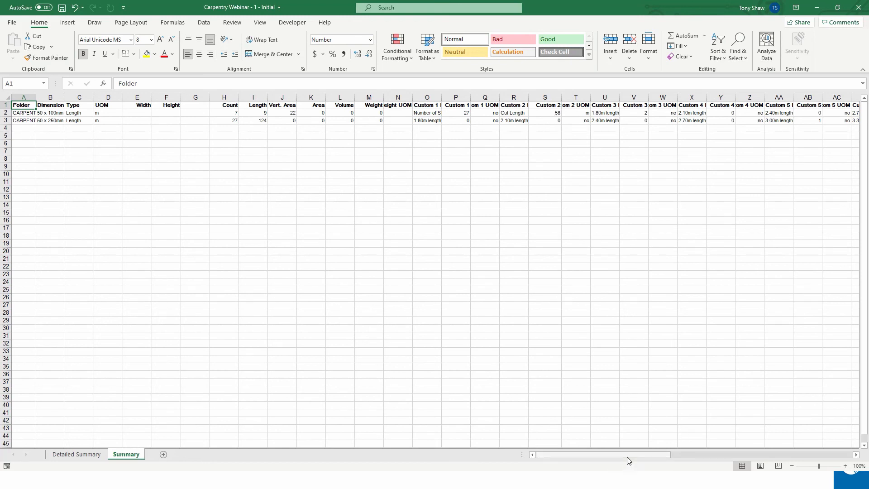
{"action": "left_click_drag", "start_coordinate": [626, 456], "coordinate": [693, 453]}
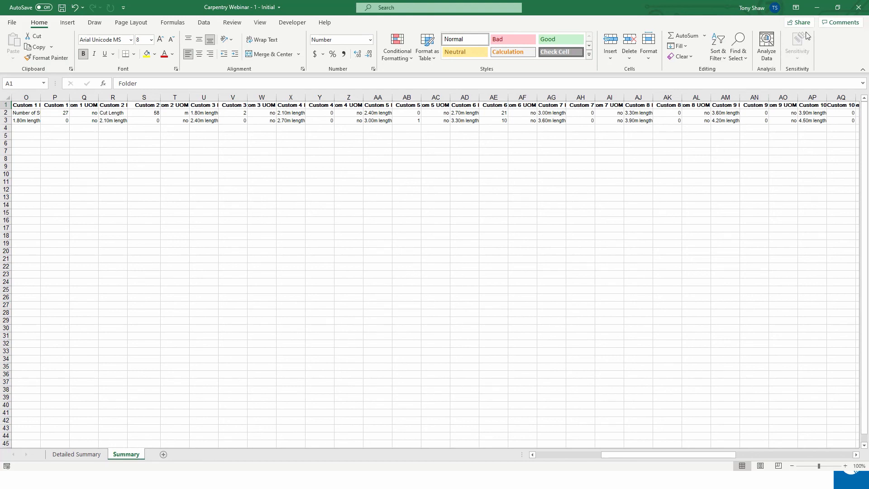
Step: Close the exported workbook without saving the changes and switch to the Structural Timber Framing presentation
{"action": "left_click", "coordinate": [858, 7]}
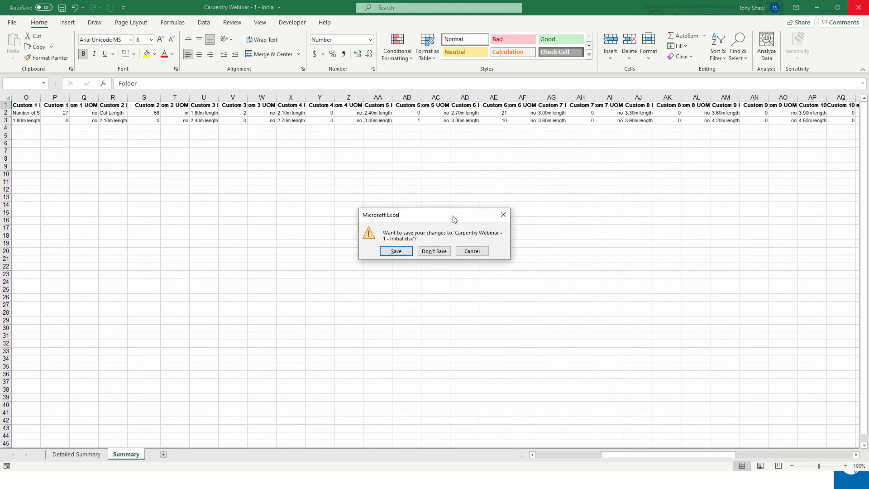
{"action": "left_click", "coordinate": [442, 251]}
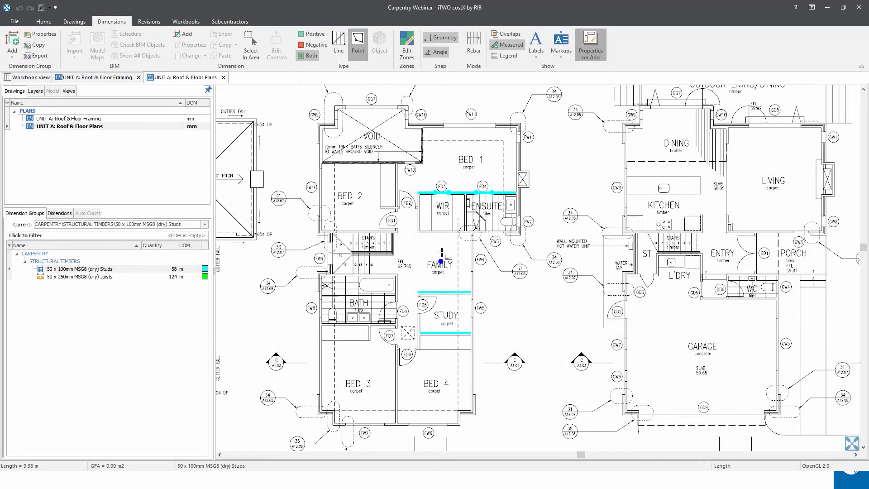
{"action": "key", "text": "alt+Tab"}
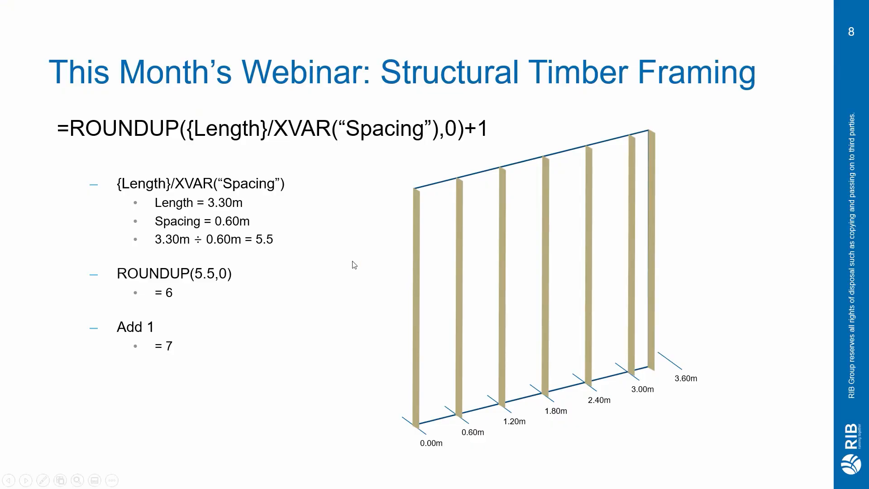